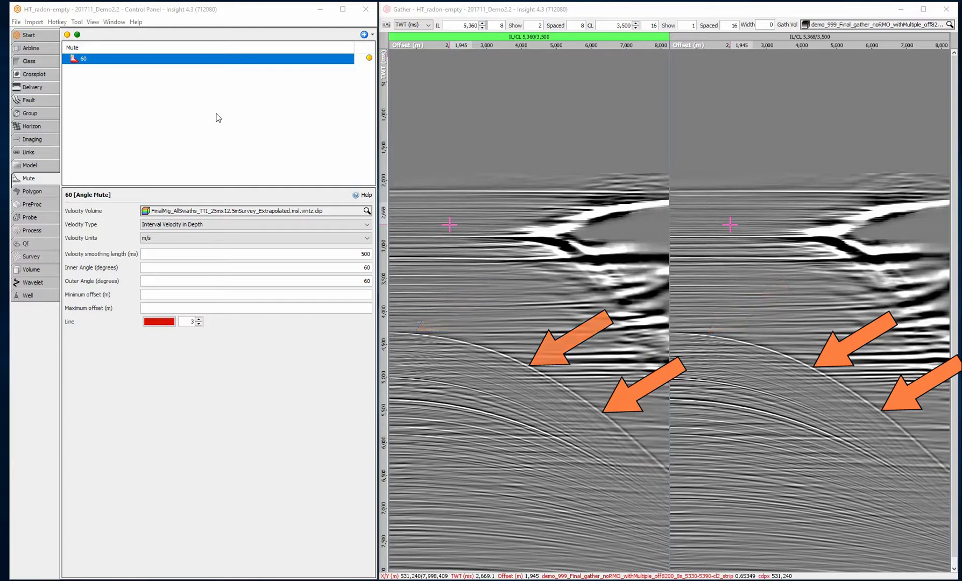
# Switch on the 60° angle mute so its curve overlays both gather panels
pyautogui.click(369, 57)
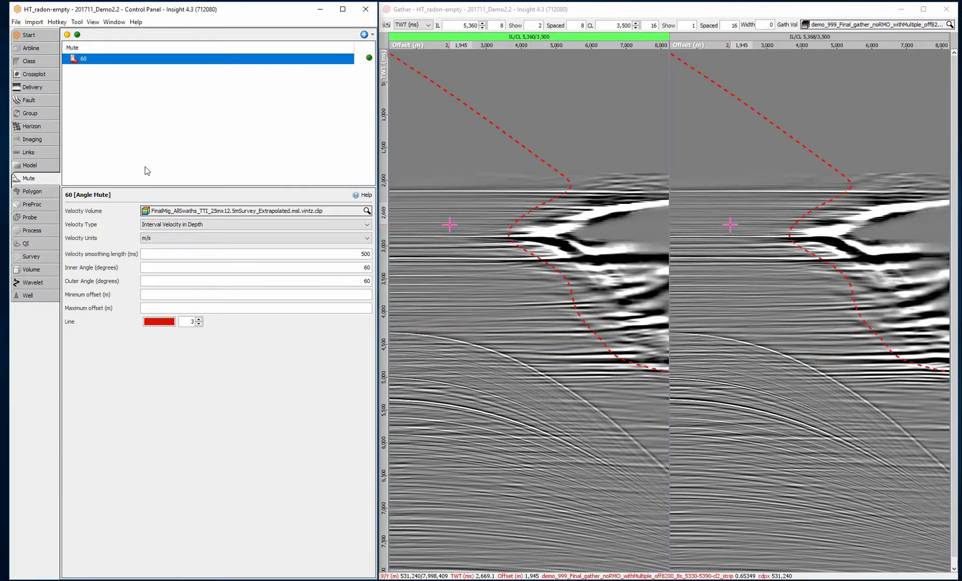
# Create a new Mute Gathers process named 'mute gathers'
pyautogui.click(20, 232)
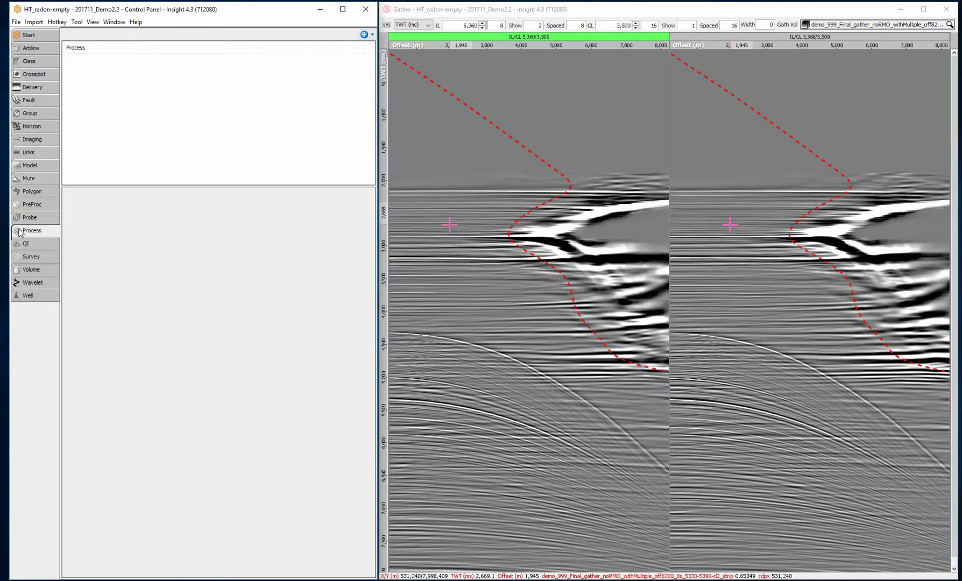
pyautogui.click(364, 35)
pyautogui.click(387, 48)
pyautogui.write('mut')
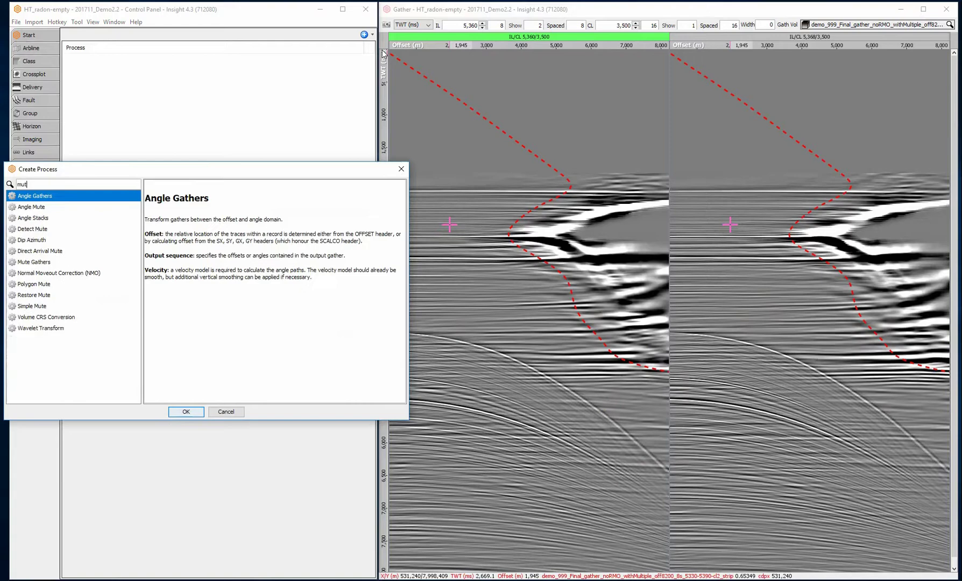
pyautogui.write('e')
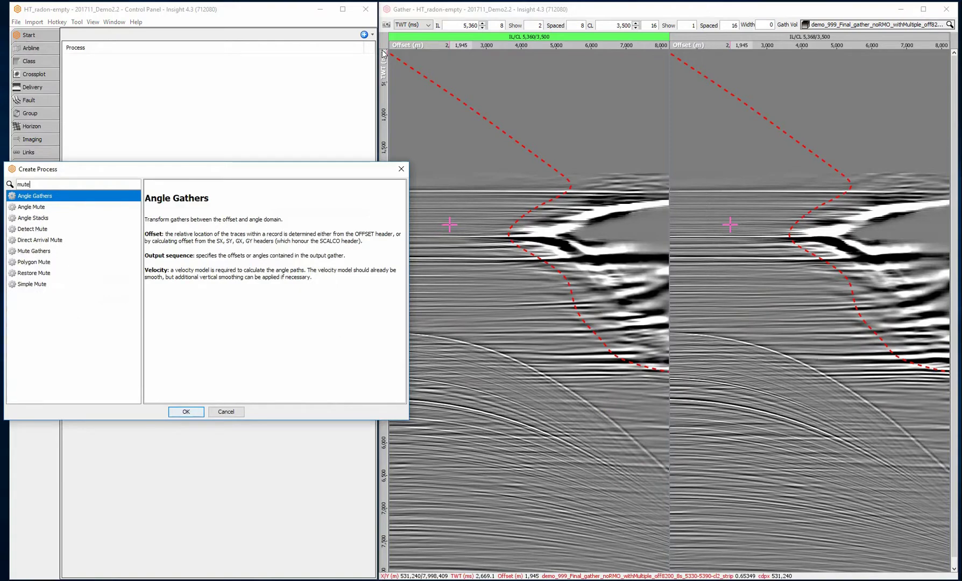
pyautogui.click(56, 256)
pyautogui.click(182, 413)
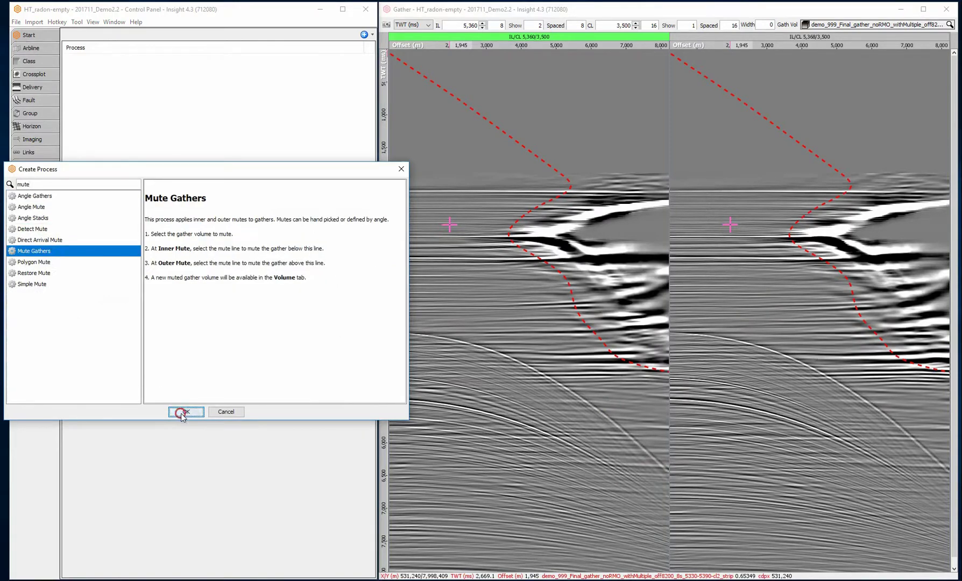
pyautogui.click(188, 409)
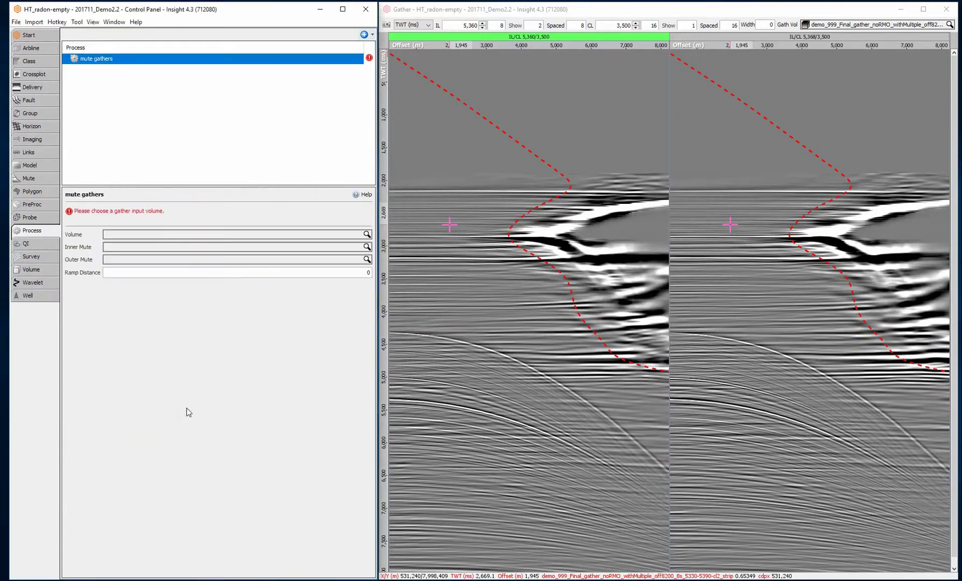
# Apply the 60 outer mute to the raw demo gather volume and display the muted gathers
pyautogui.click(196, 235)
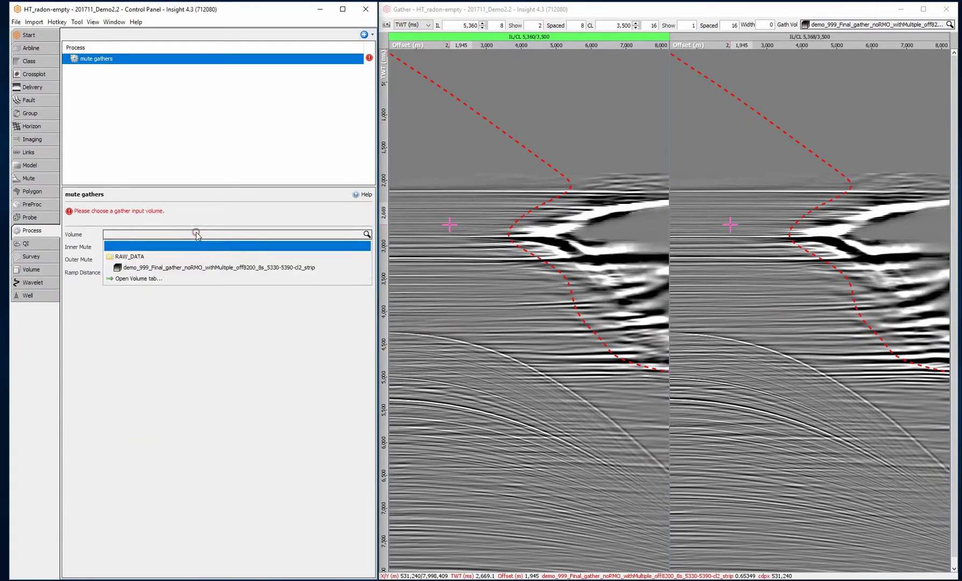
pyautogui.click(189, 267)
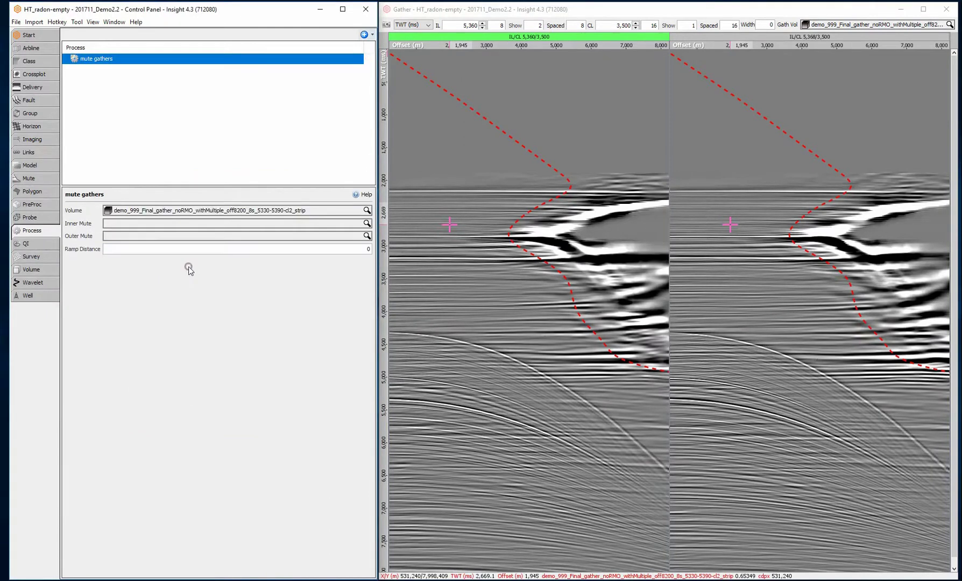
pyautogui.click(174, 237)
pyautogui.click(161, 255)
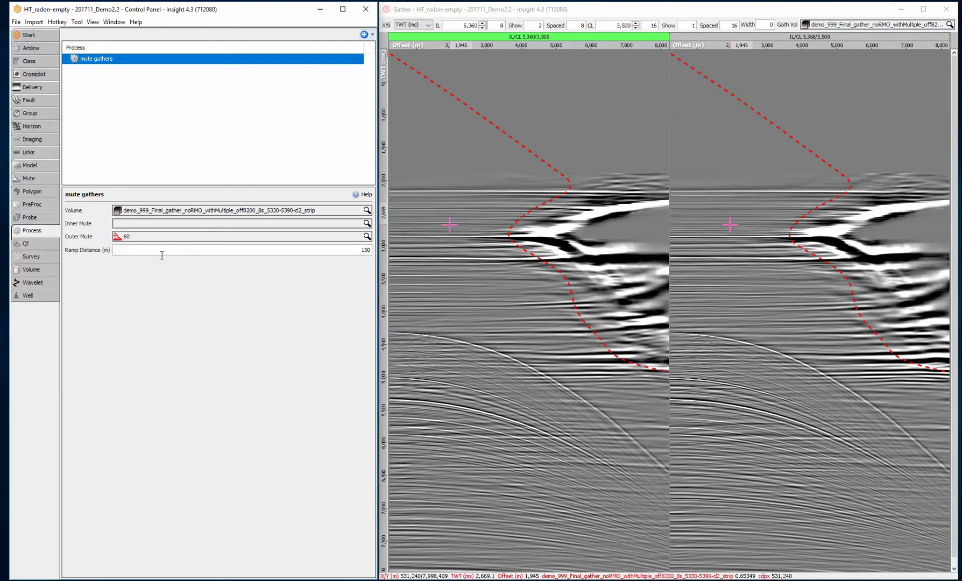
pyautogui.click(904, 24)
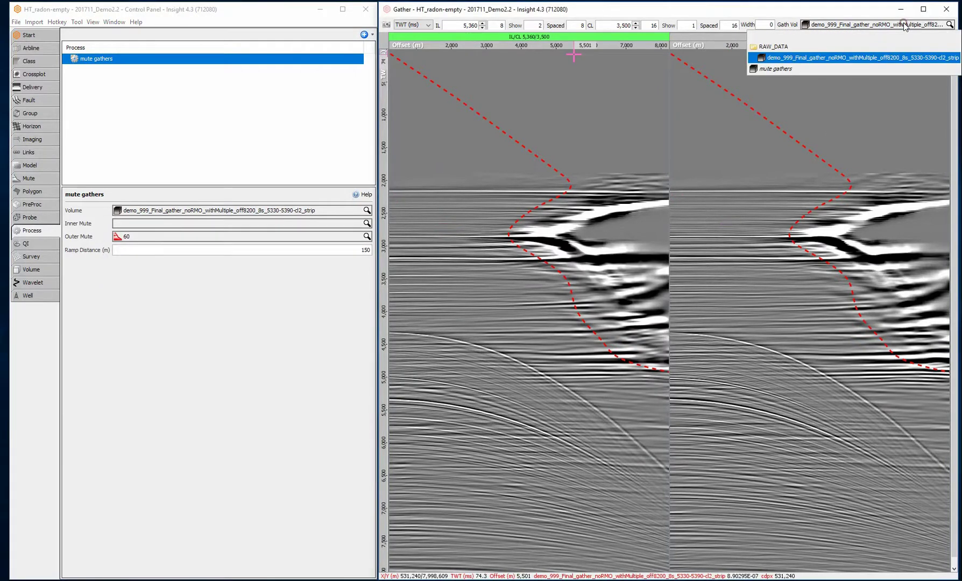
pyautogui.click(849, 69)
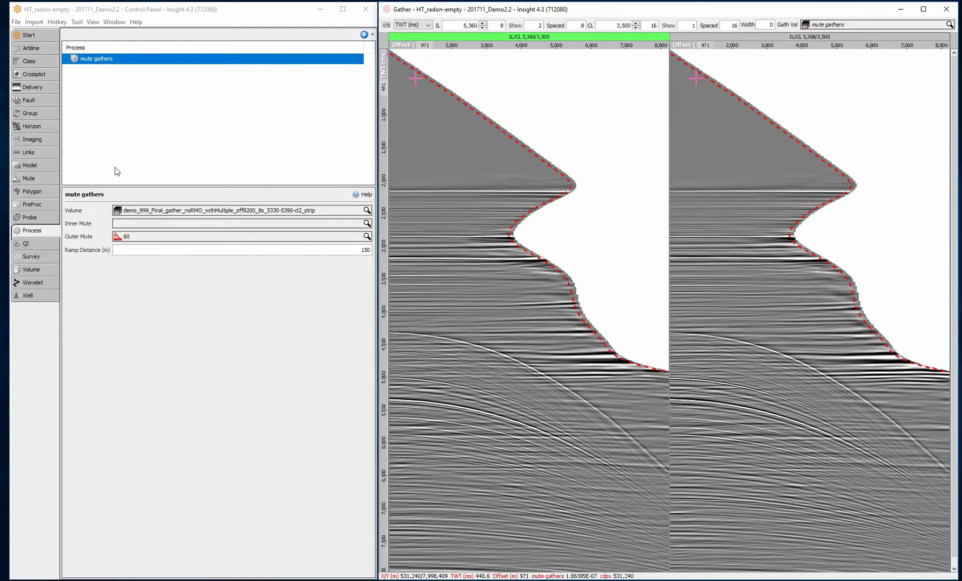
pyautogui.click(48, 177)
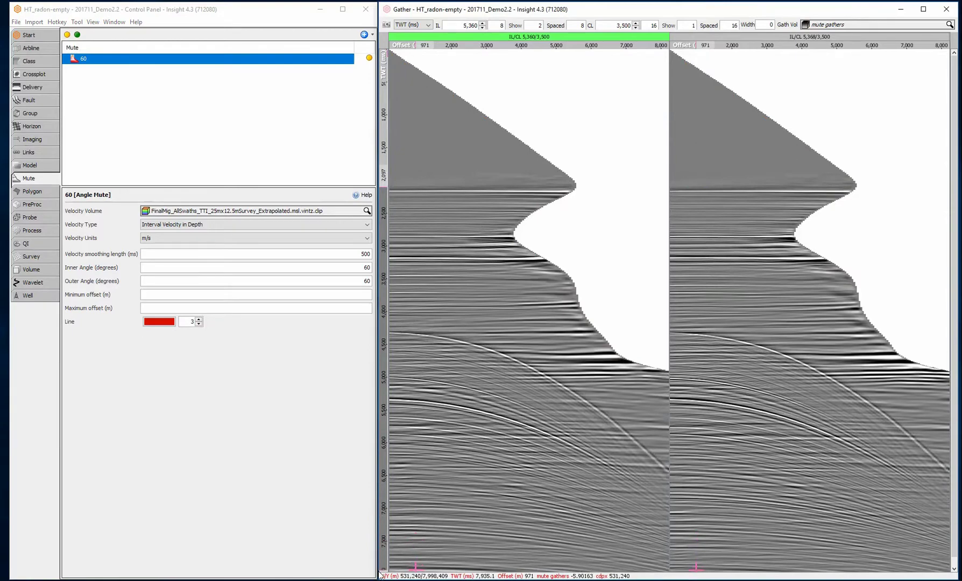
# Create a new automatic gain (AGC) process
pyautogui.scroll(2, 394, 548)
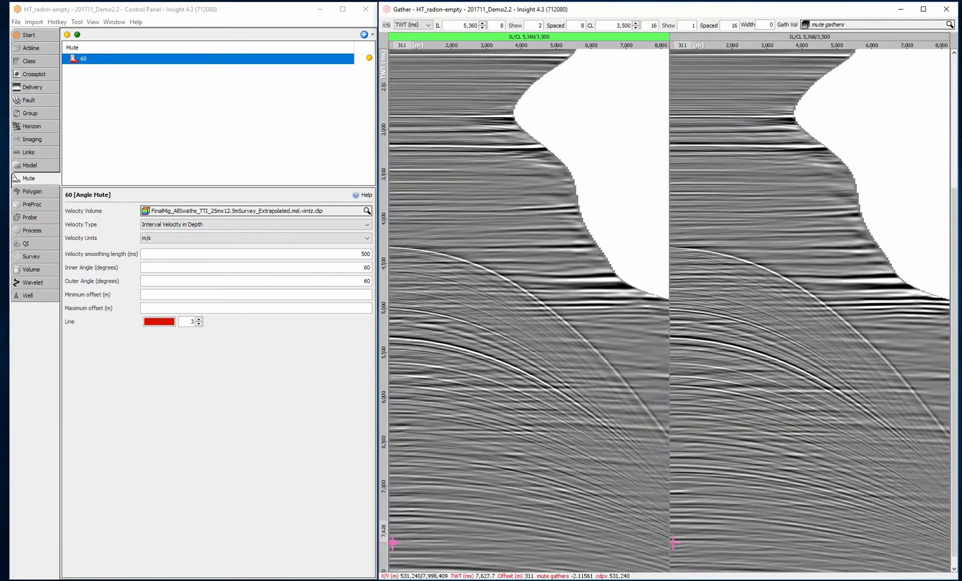
pyautogui.click(39, 227)
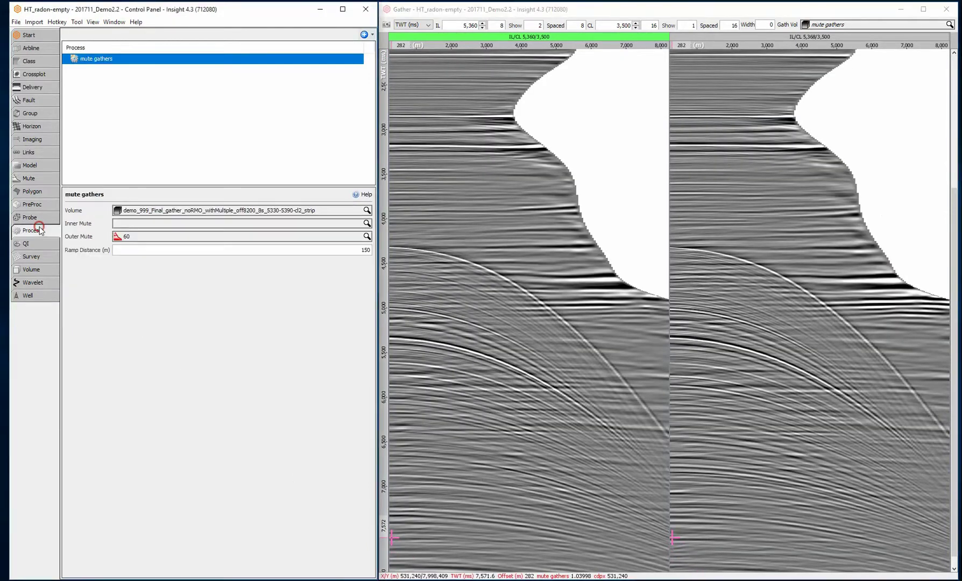
pyautogui.click(364, 34)
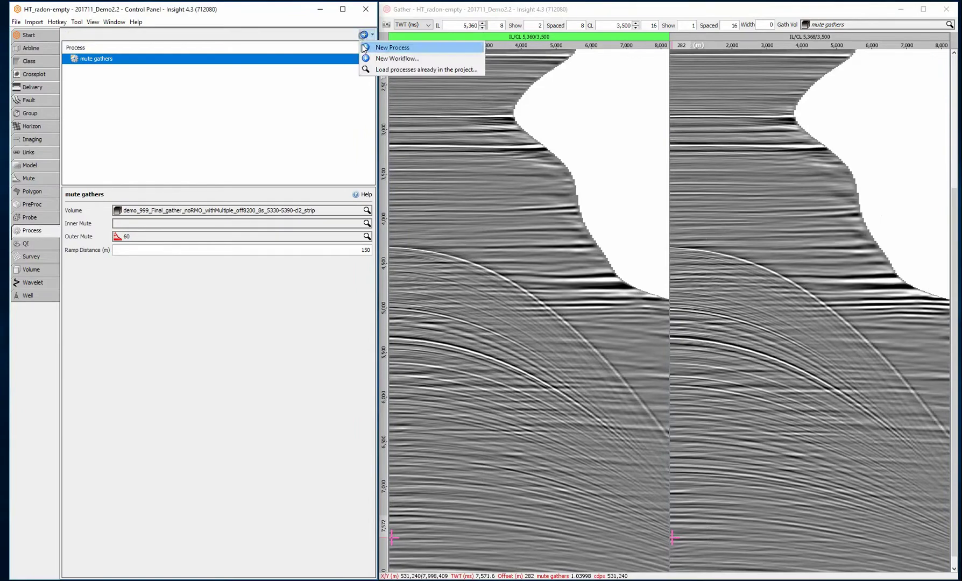
pyautogui.click(372, 48)
pyautogui.write('a')
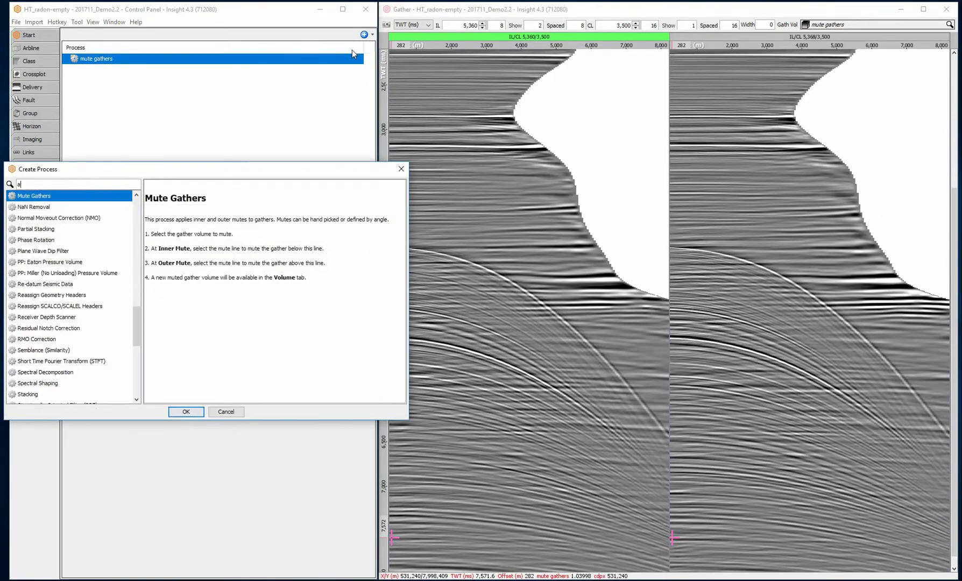
pyautogui.write('gc')
pyautogui.press('Return')
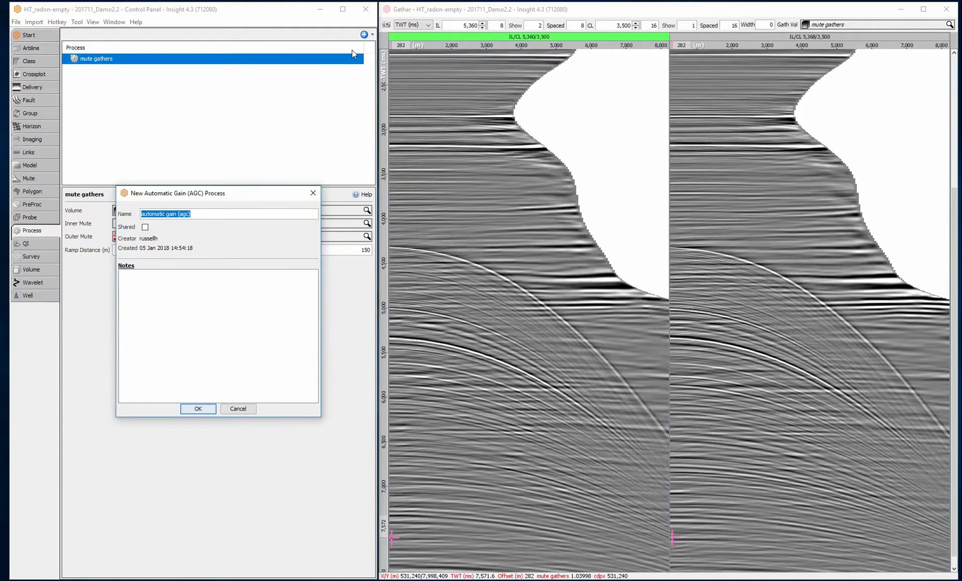
pyautogui.click(199, 408)
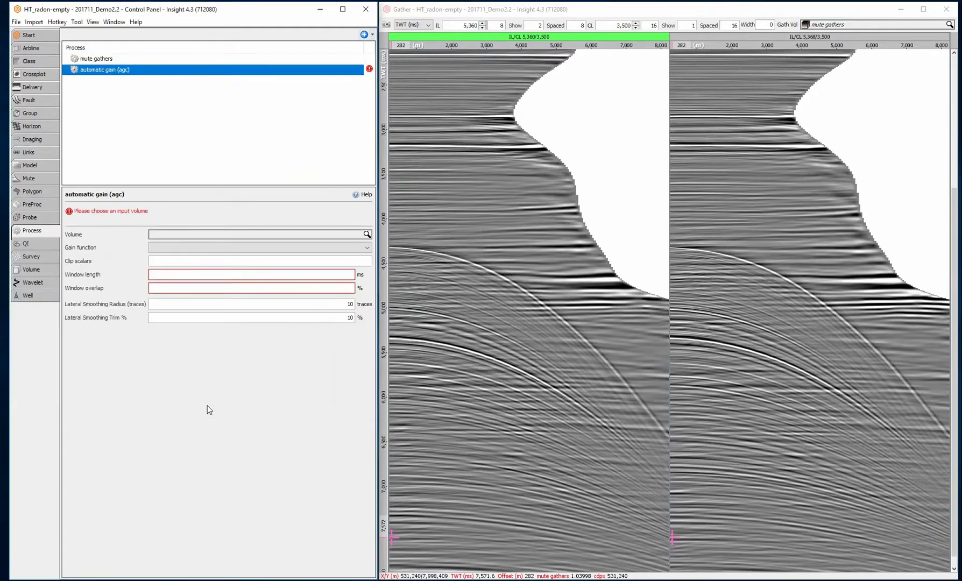
# Run the AGC on mute gathers using arithmetic mean, 250 ms window and 20% overlap
pyautogui.click(215, 236)
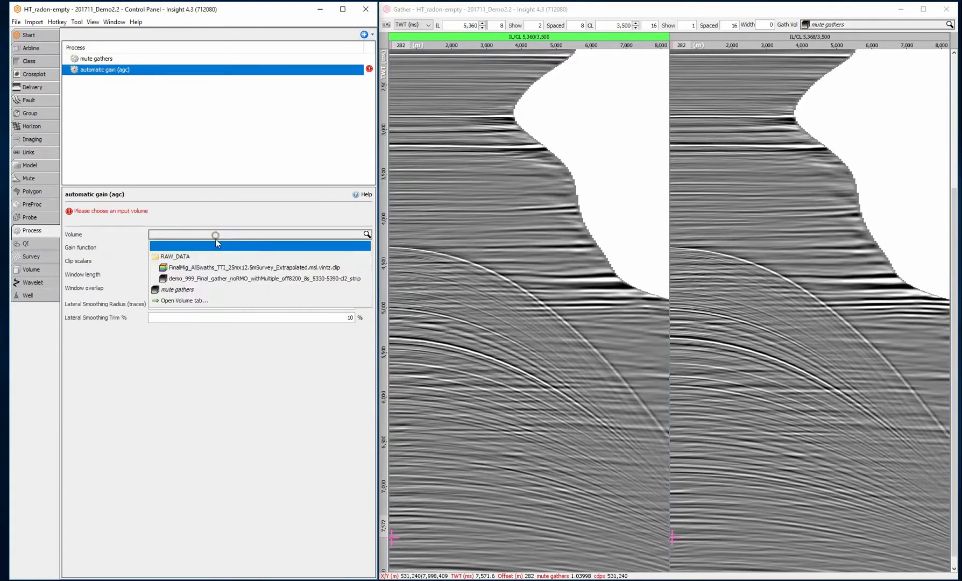
pyautogui.click(192, 291)
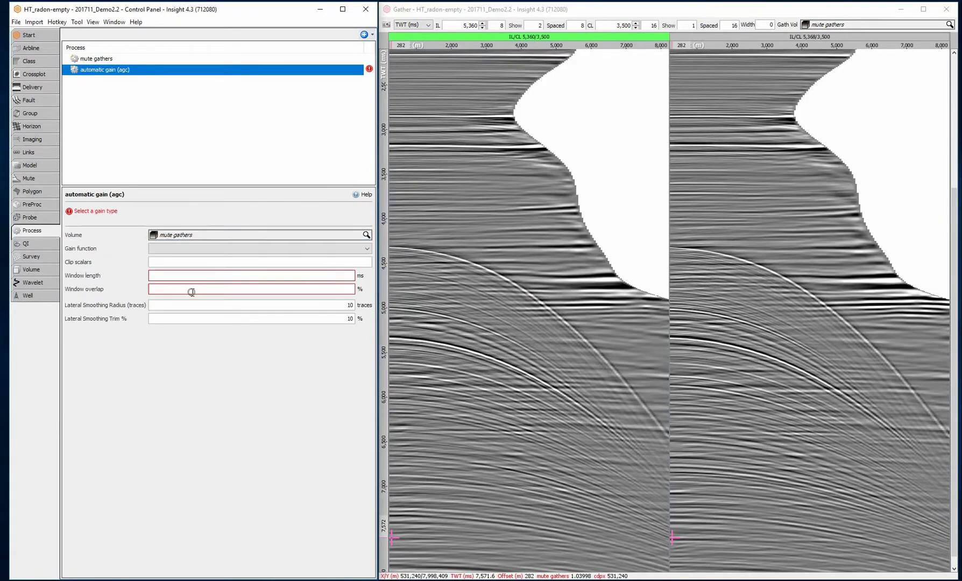
pyautogui.click(206, 253)
pyautogui.click(203, 264)
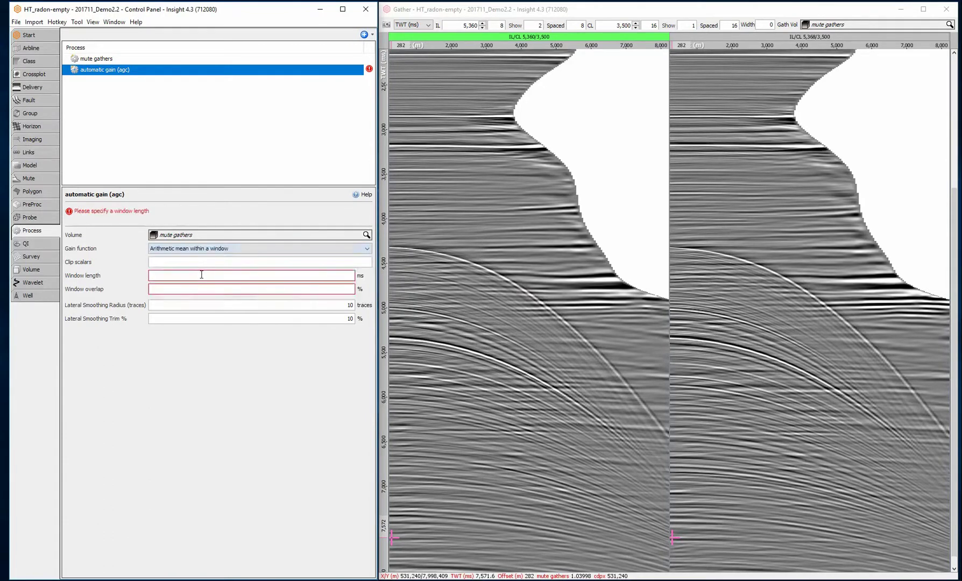
pyautogui.click(201, 275)
pyautogui.write('250')
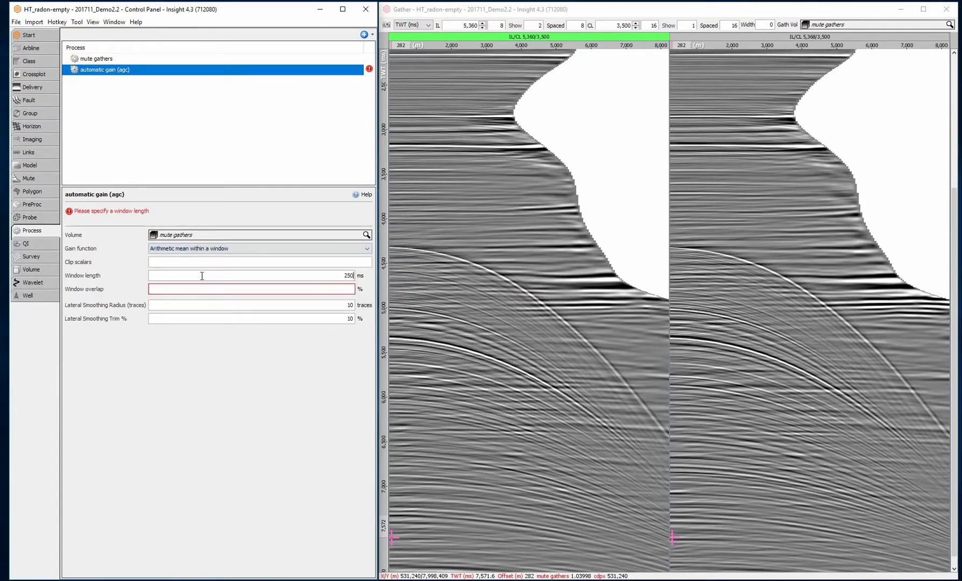
pyautogui.click(199, 290)
pyautogui.write('2')
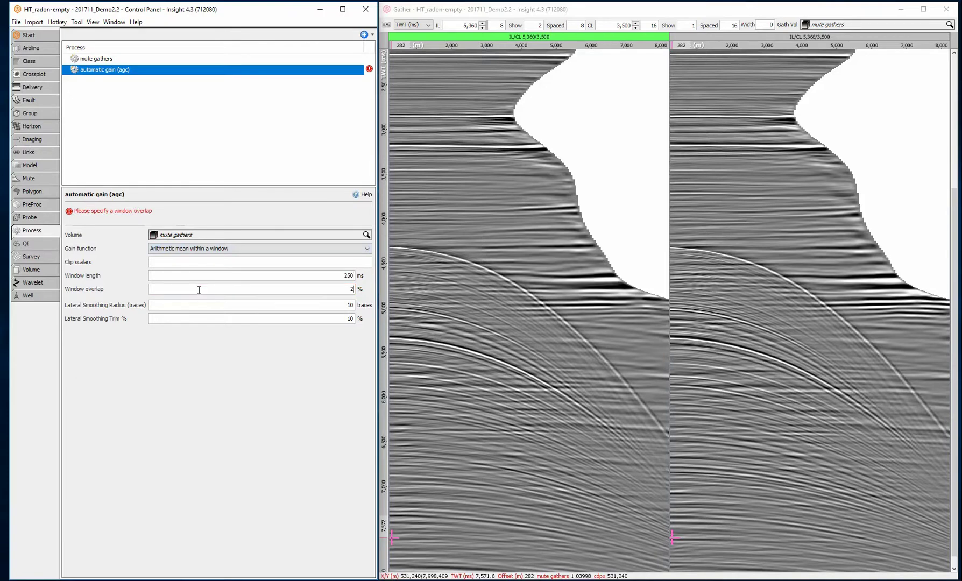
pyautogui.write('0')
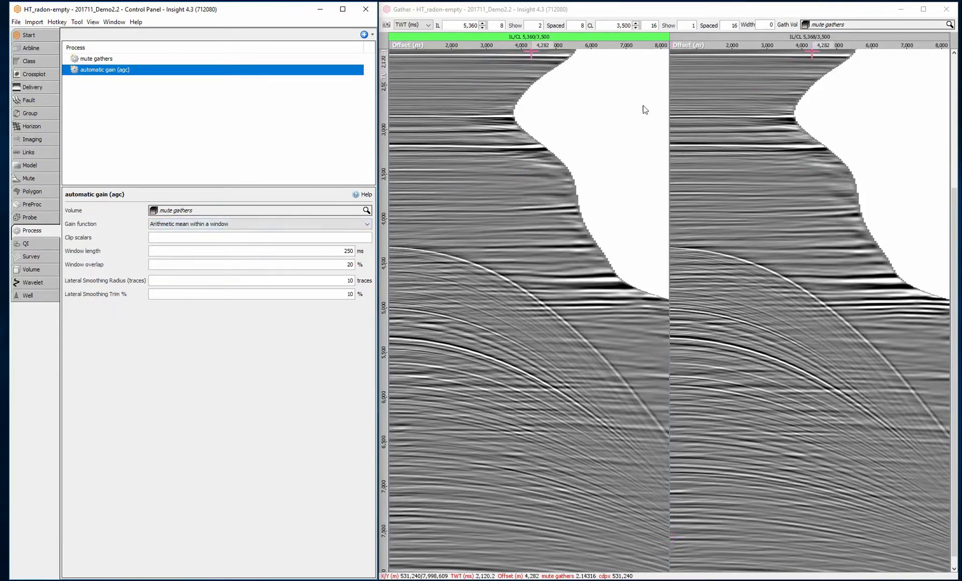
# Show the agc volume in the gathers with a −10 to 10 display range
pyautogui.click(833, 25)
pyautogui.click(796, 90)
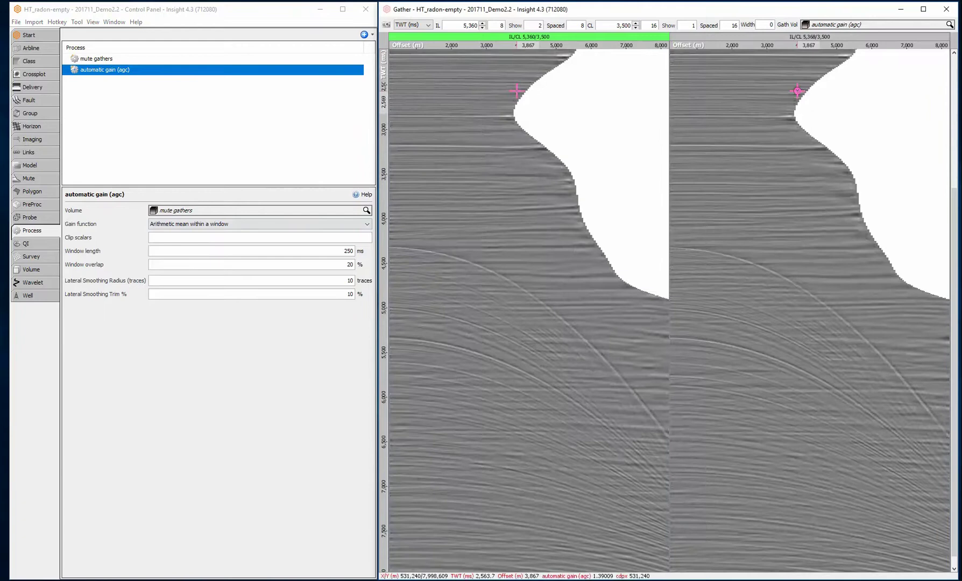
pyautogui.click(44, 273)
pyautogui.click(296, 117)
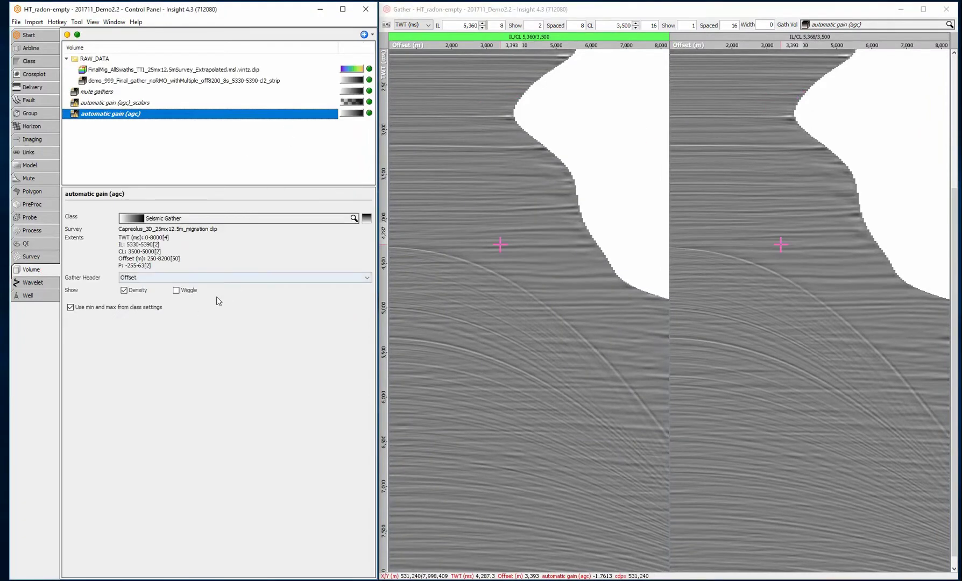
pyautogui.click(70, 306)
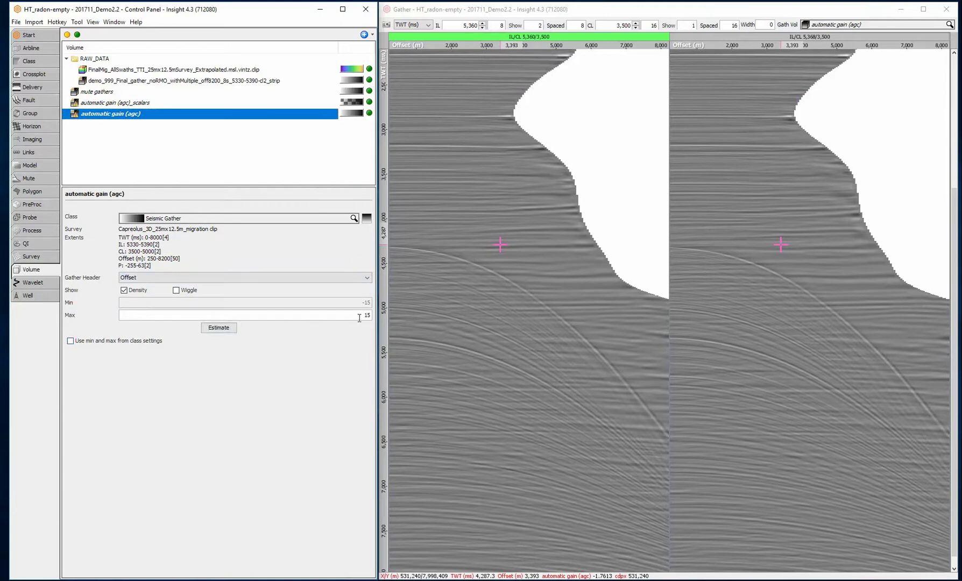
pyautogui.click(371, 315)
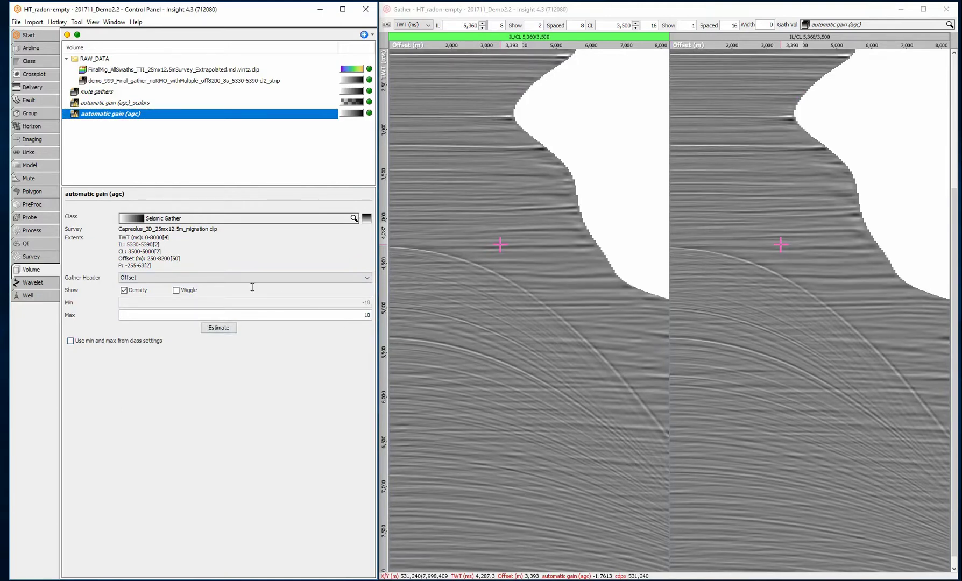
pyautogui.click(40, 231)
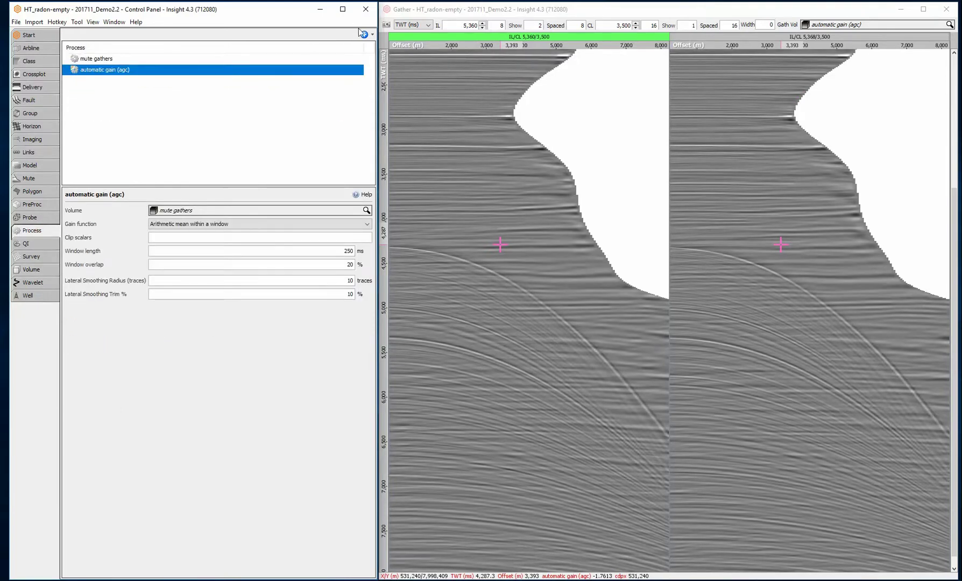
# Create a Frequency-Domain Radon process named 'frequency-domain radon-forward'
pyautogui.click(366, 34)
pyautogui.click(393, 47)
pyautogui.write('radon')
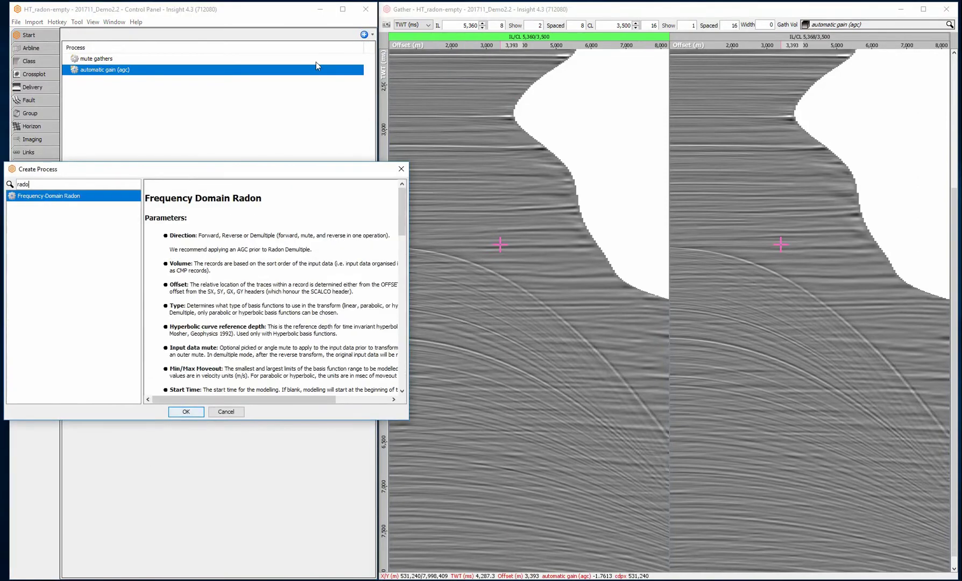
pyautogui.click(186, 411)
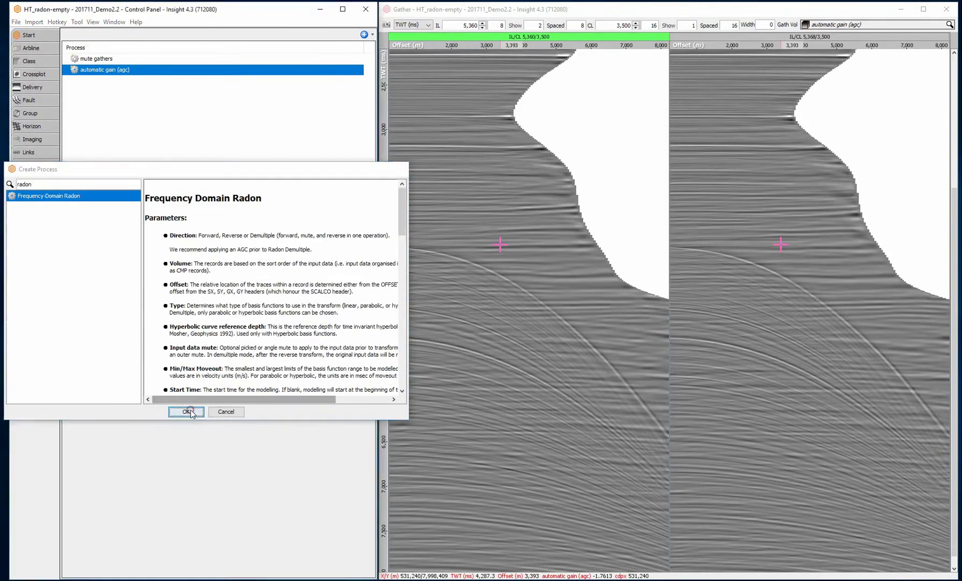
pyautogui.click(217, 216)
pyautogui.write('-forward')
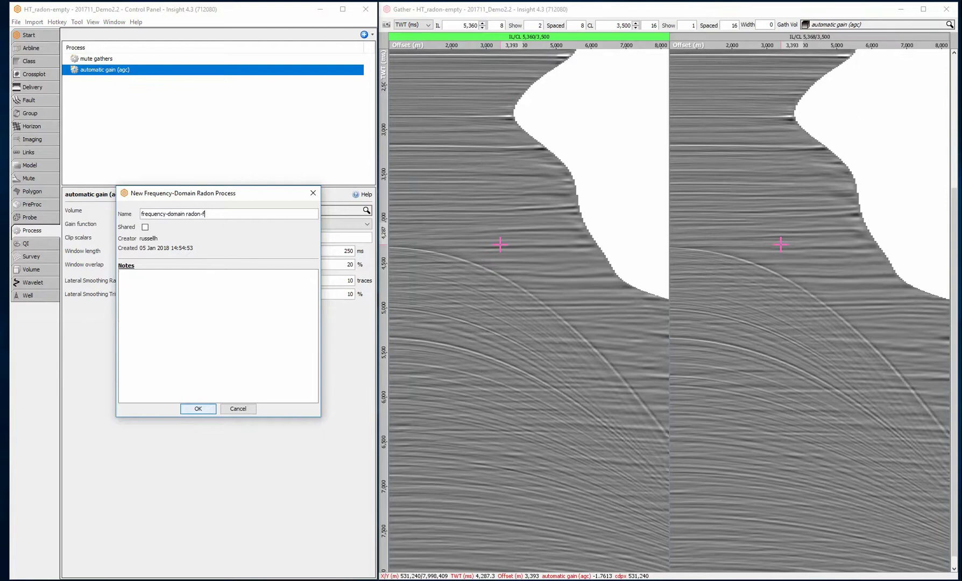
pyautogui.click(196, 409)
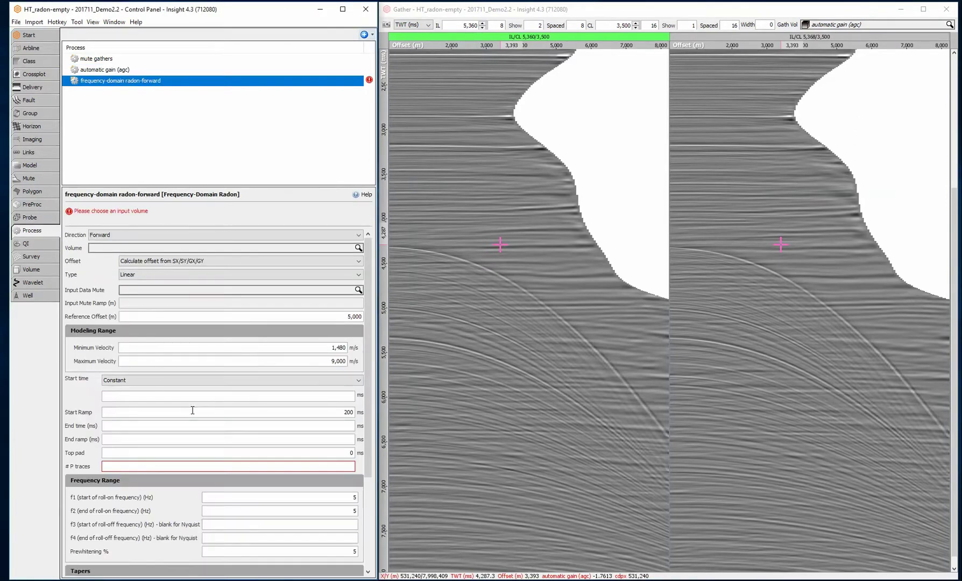
# Use the automatic gain (agc) volume as input and take offsets from the OFFSET header
pyautogui.click(234, 248)
pyautogui.click(163, 326)
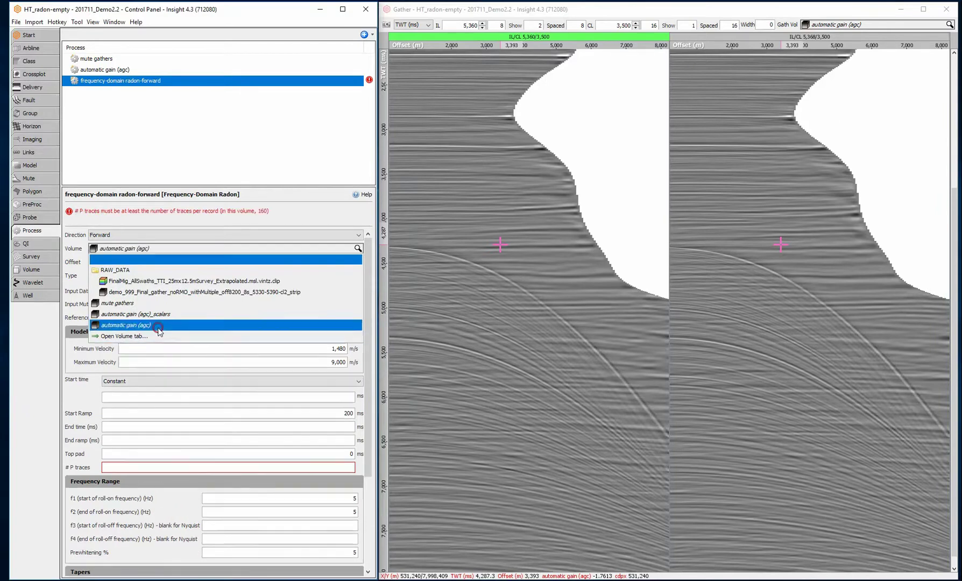
pyautogui.click(191, 265)
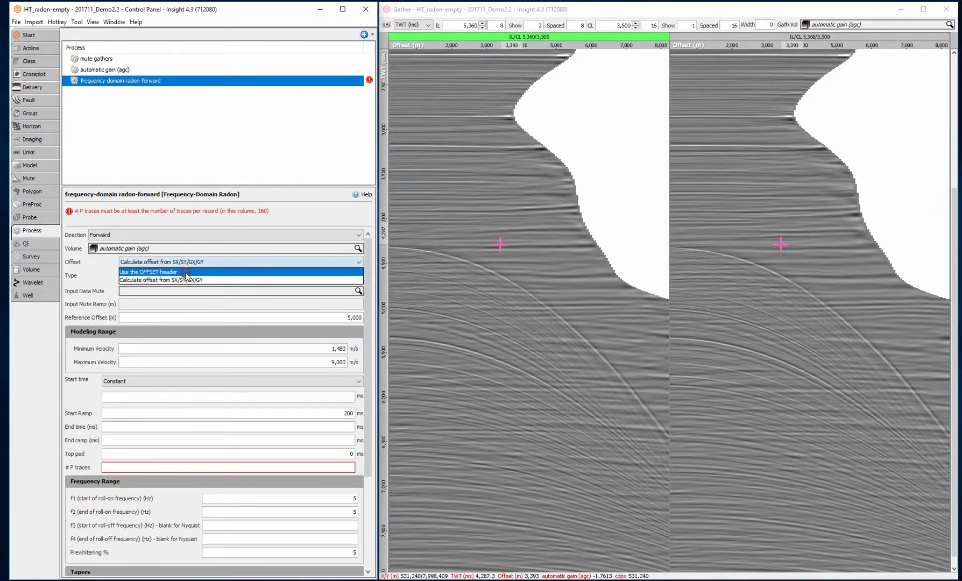
pyautogui.click(186, 273)
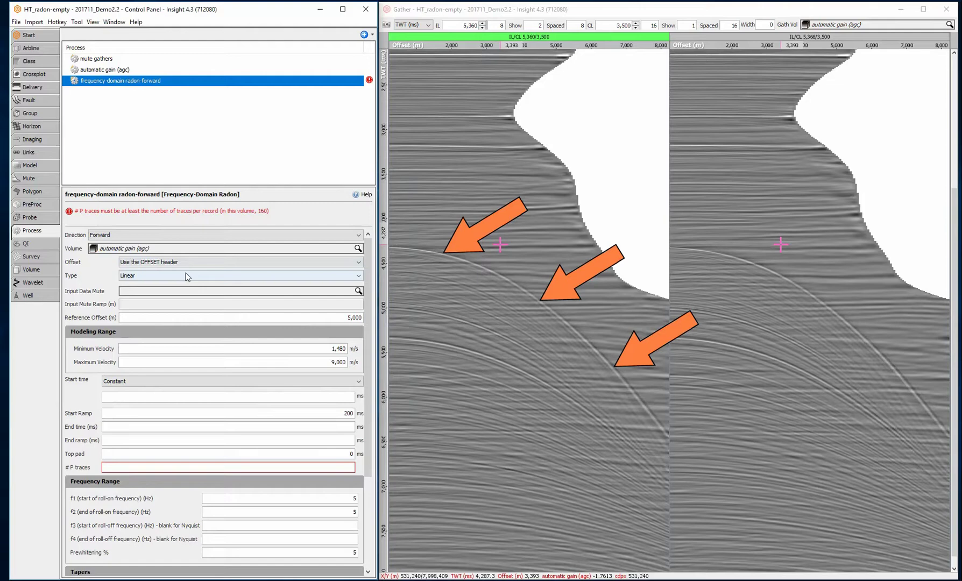
pyautogui.click(187, 277)
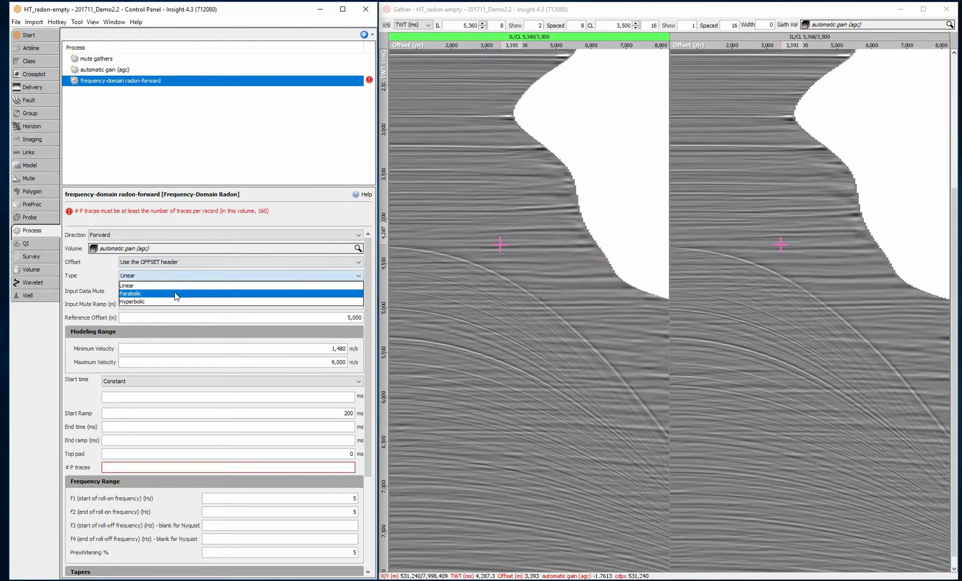
# Make the radon parabolic and measure the curved multiple's moveout on the gather
pyautogui.click(176, 294)
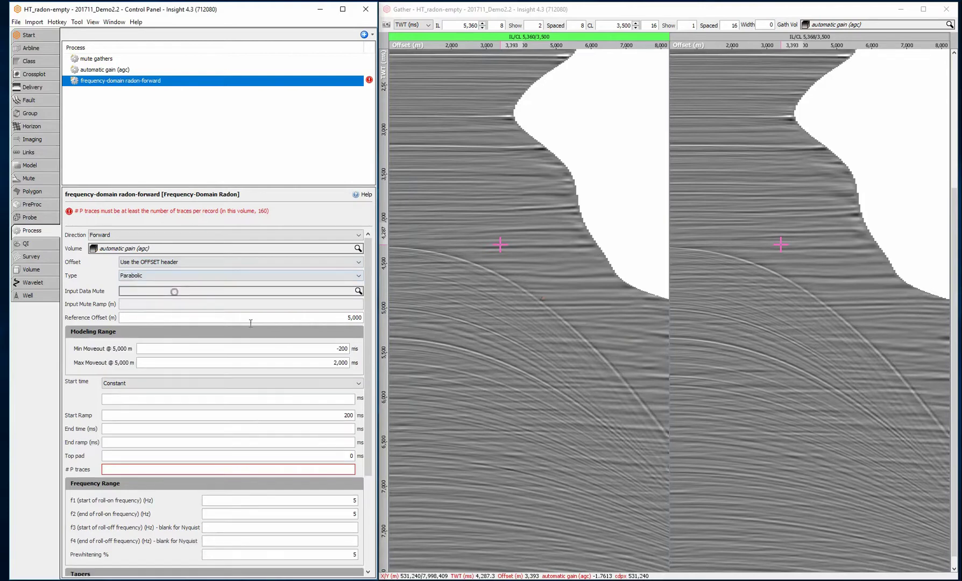
pyautogui.doubleClick(312, 364)
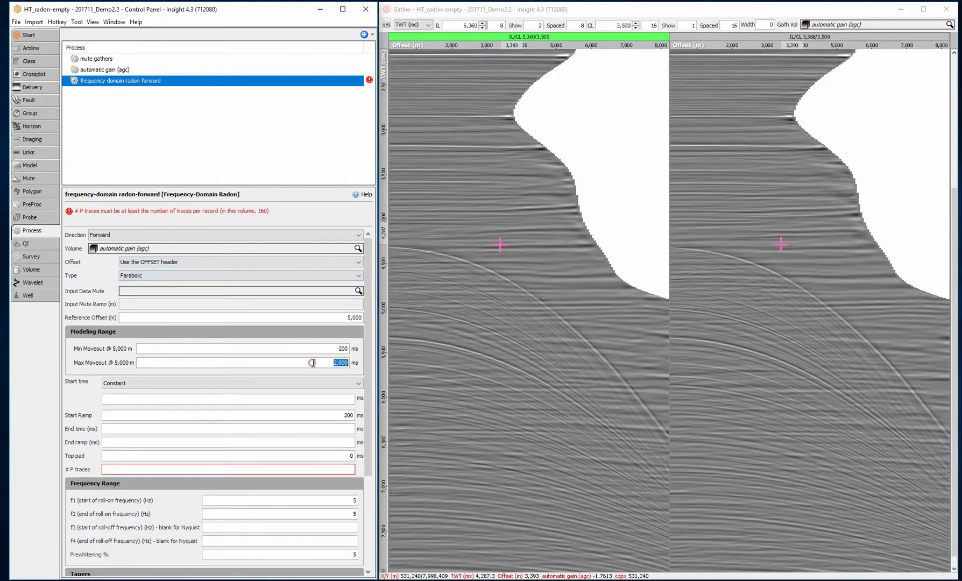
pyautogui.rightClick(514, 271)
pyautogui.click(555, 303)
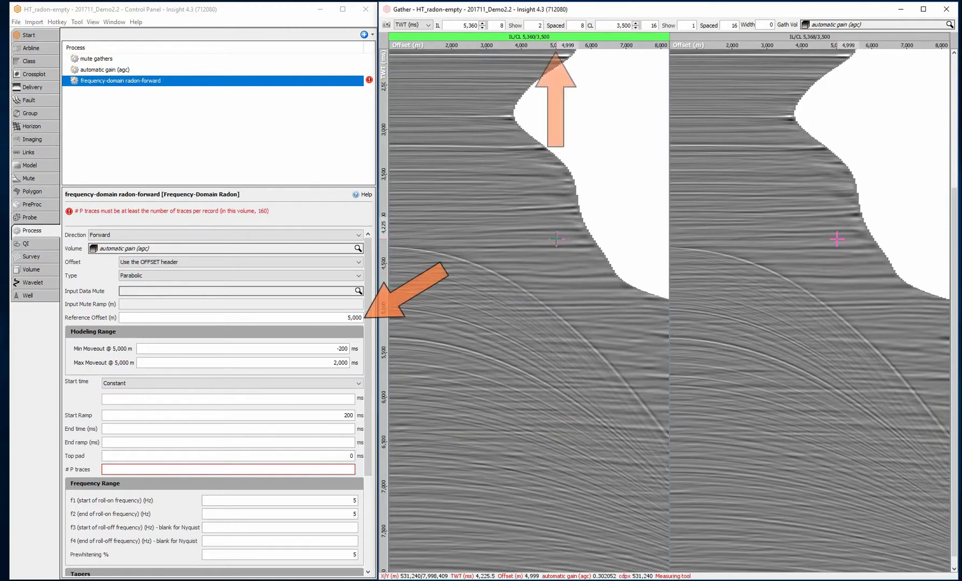
pyautogui.moveTo(556, 246); pyautogui.dragTo(556, 313)
# Set the moveout range to −300 to 1,200 ms, then remove all gather measurements
pyautogui.doubleClick(339, 349)
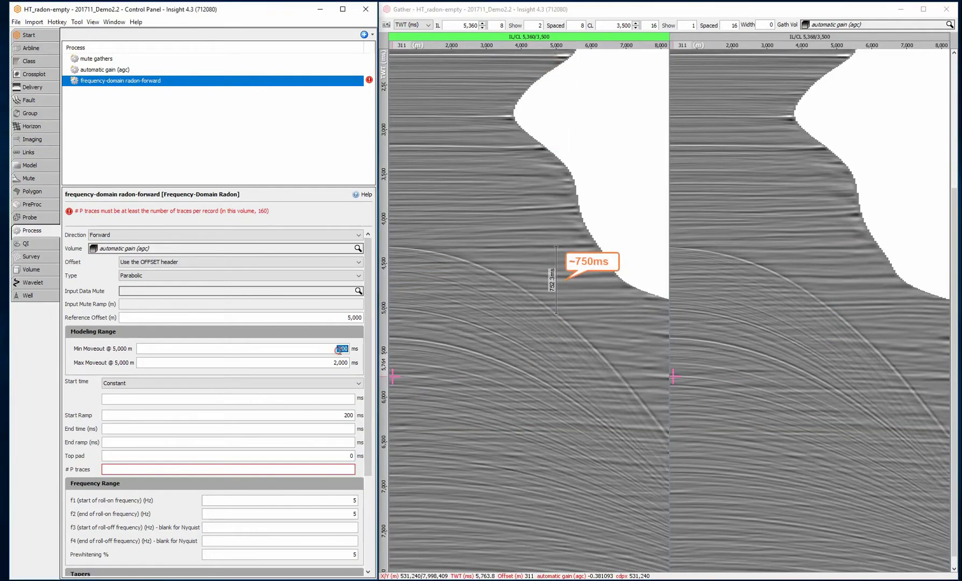
pyautogui.click(338, 349)
pyautogui.press('Tab')
pyautogui.write('12')
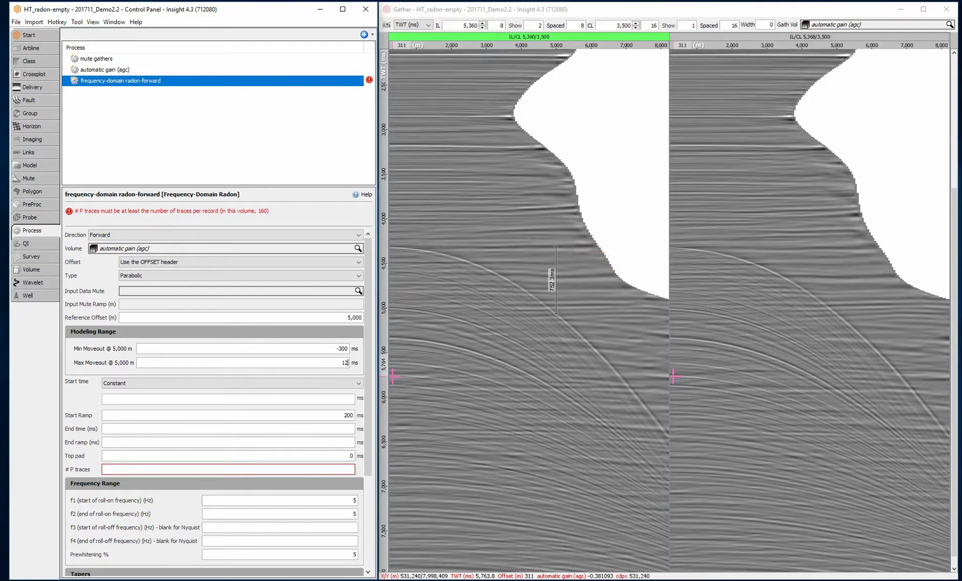
pyautogui.rightClick(515, 293)
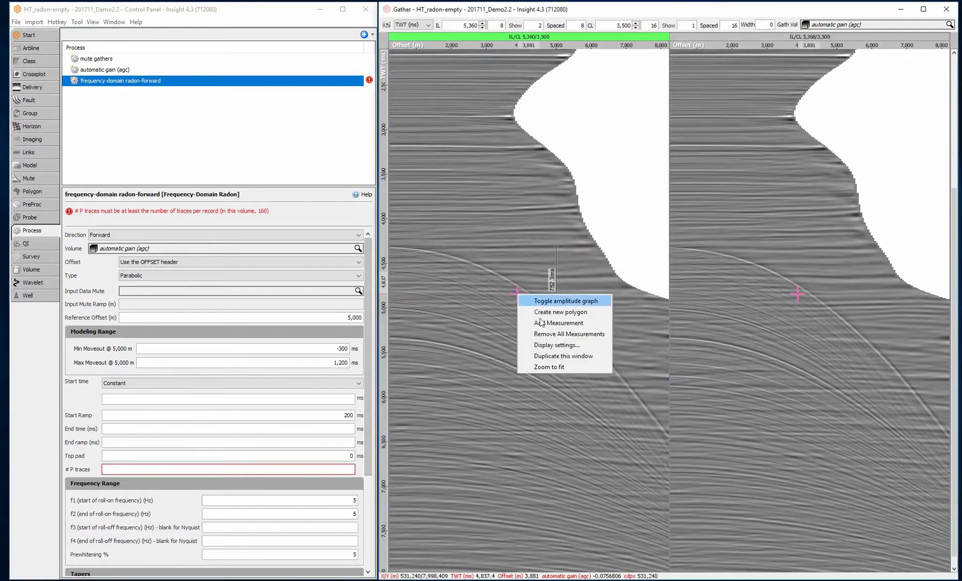
pyautogui.click(545, 334)
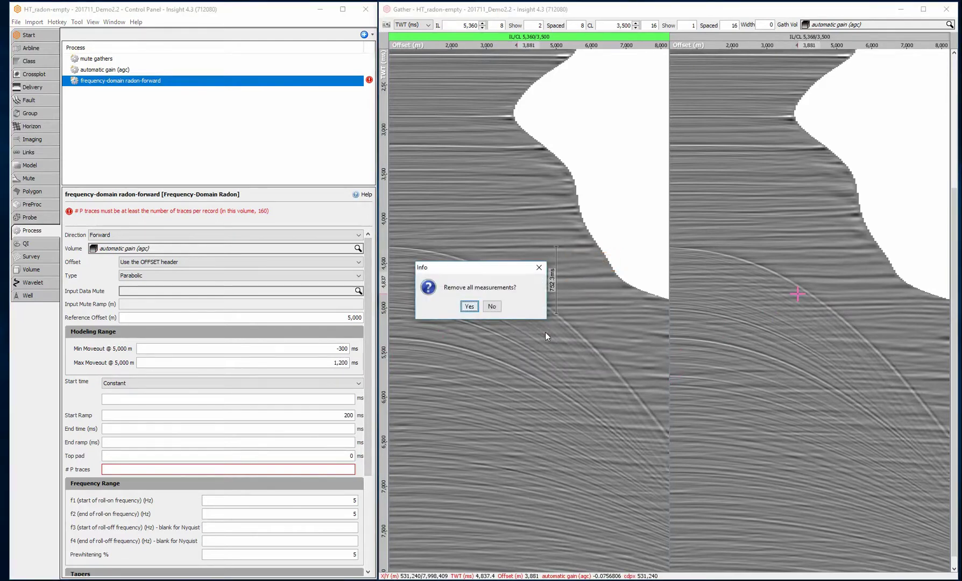
pyautogui.click(467, 308)
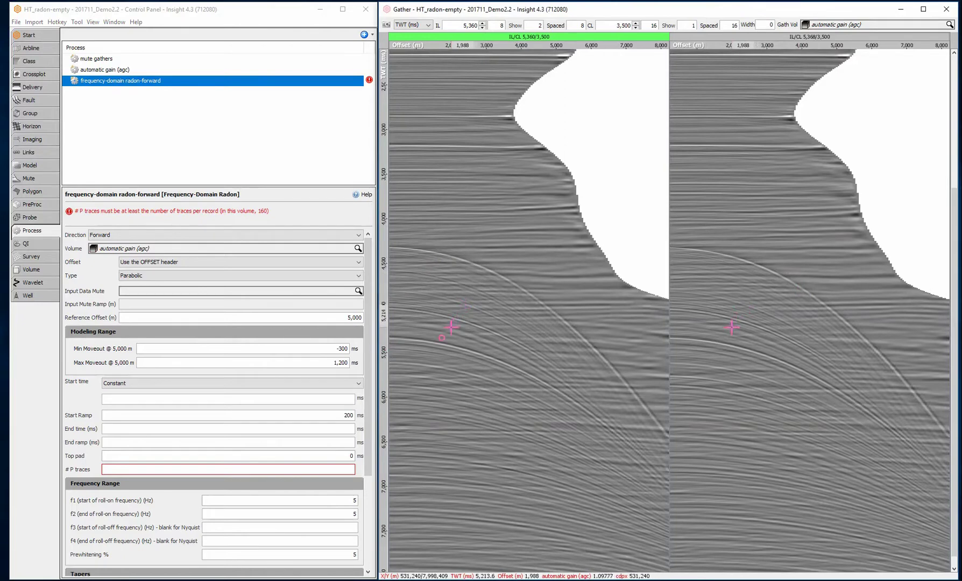
# Set the radon to 160 P traces with a 0 Hz start of roll-on frequency
pyautogui.click(347, 469)
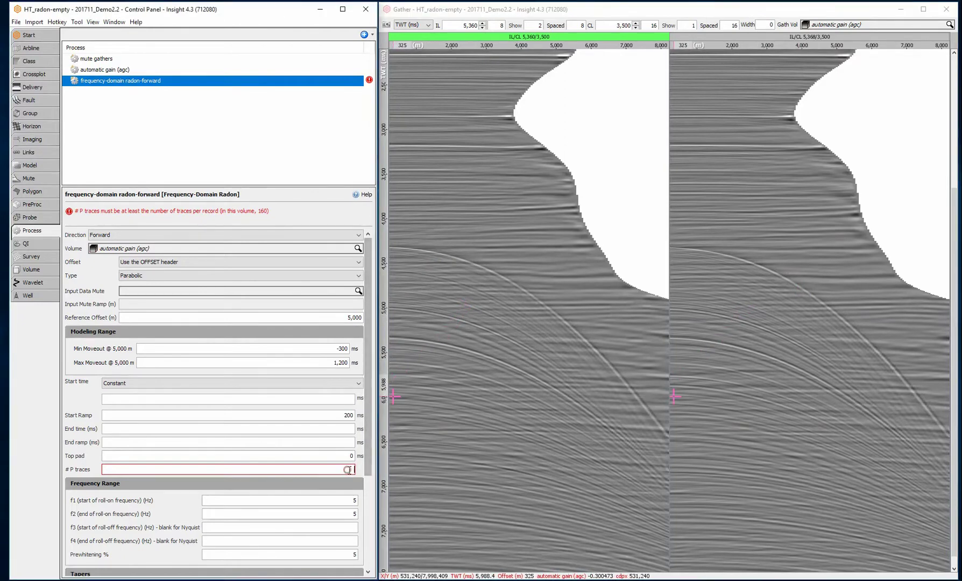
pyautogui.write('160')
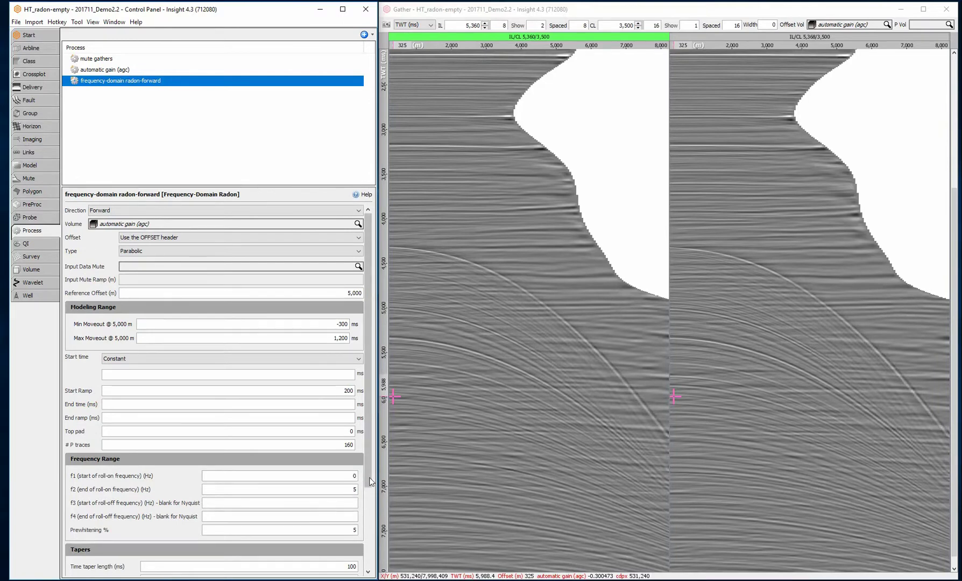
pyautogui.moveTo(370, 482)
pyautogui.mouseDown()
pyautogui.moveTo(363, 569)
pyautogui.moveTo(368, 479)
pyautogui.mouseUp()
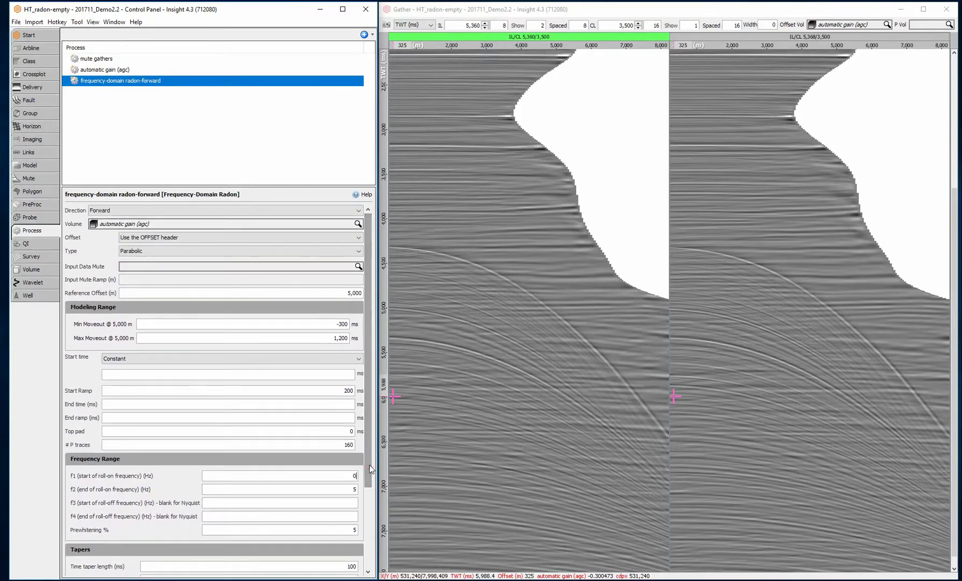
# Show the radon-forward output in the P panels with a ±0.1 display range
pyautogui.click(931, 25)
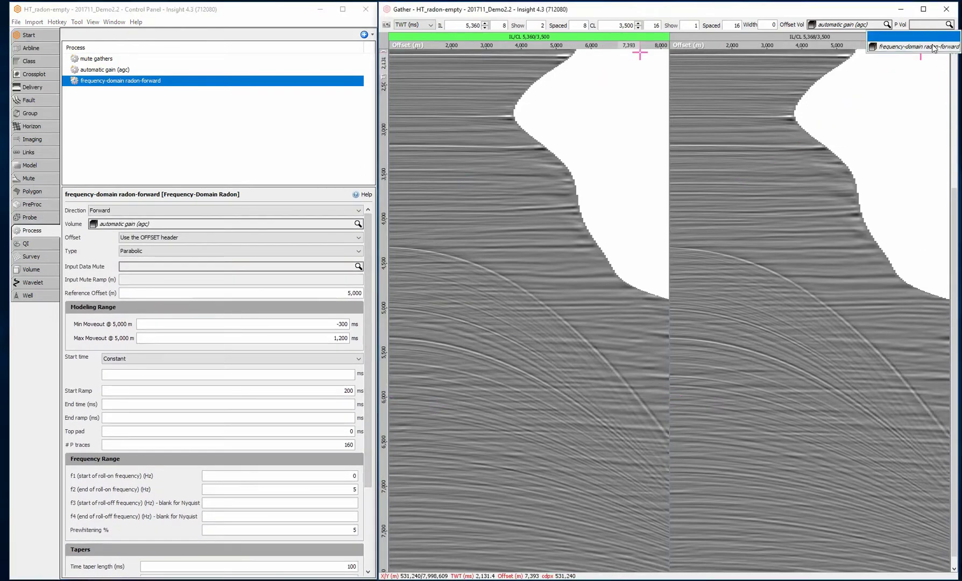
pyautogui.click(934, 42)
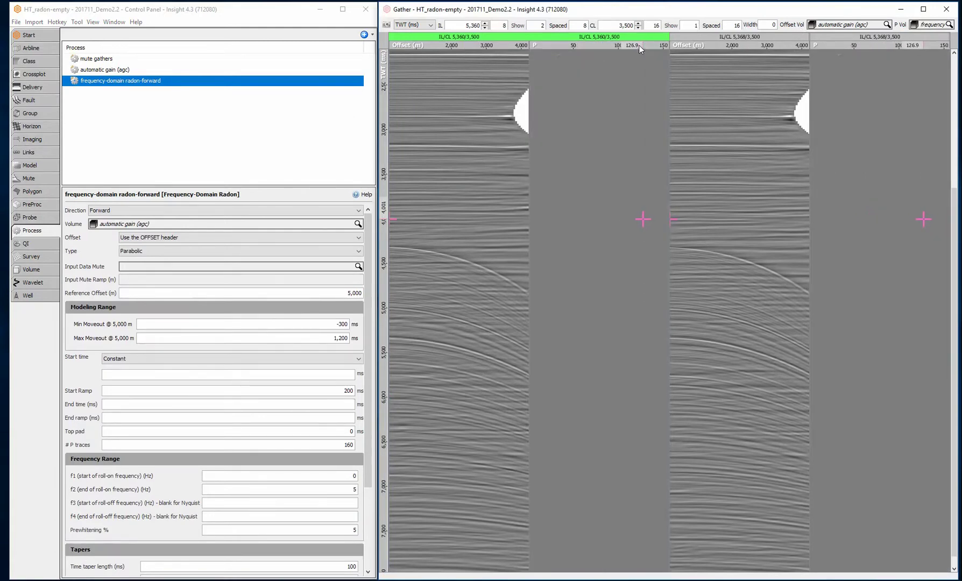
pyautogui.click(53, 272)
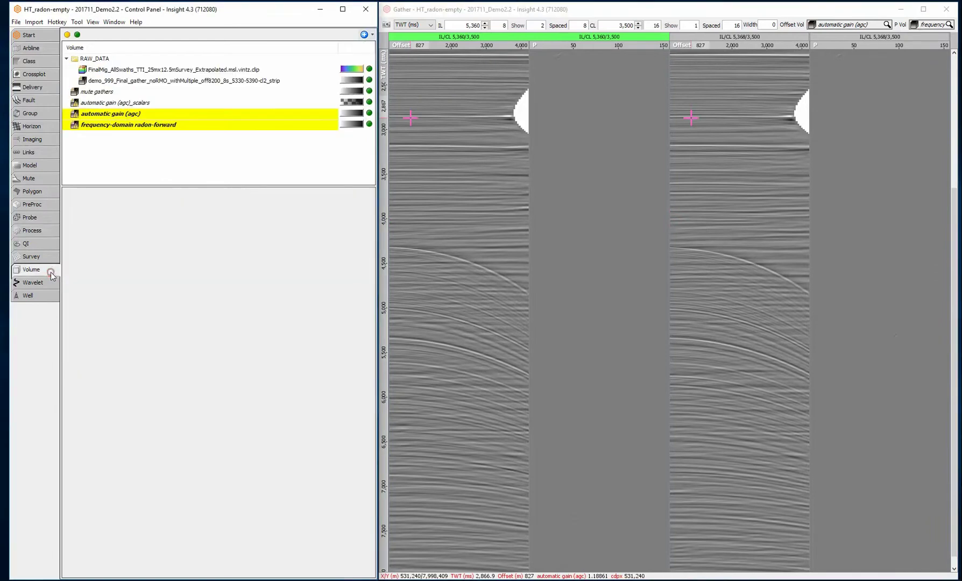
pyautogui.click(153, 127)
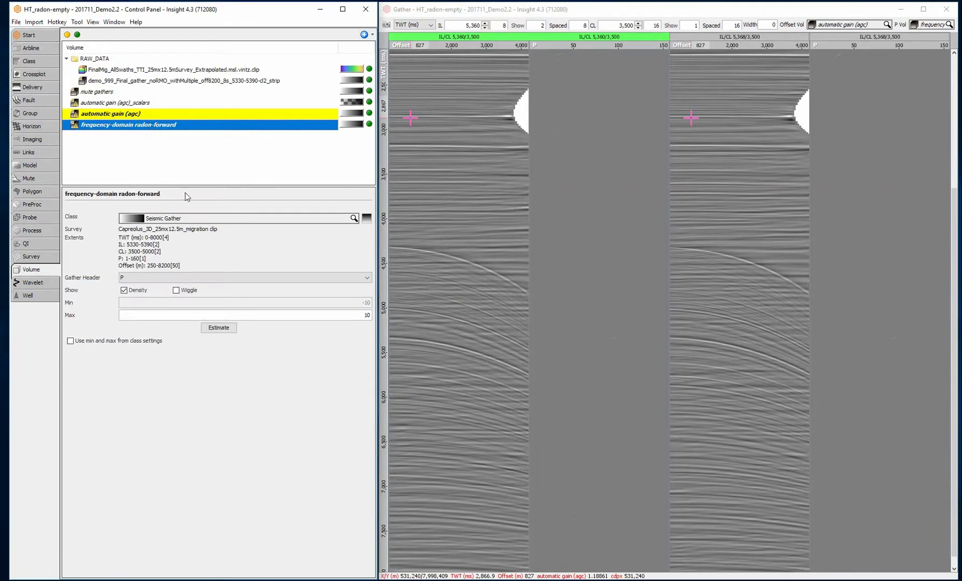
pyautogui.moveTo(361, 316); pyautogui.dragTo(377, 318)
pyautogui.write('0.')
pyautogui.press('Return')
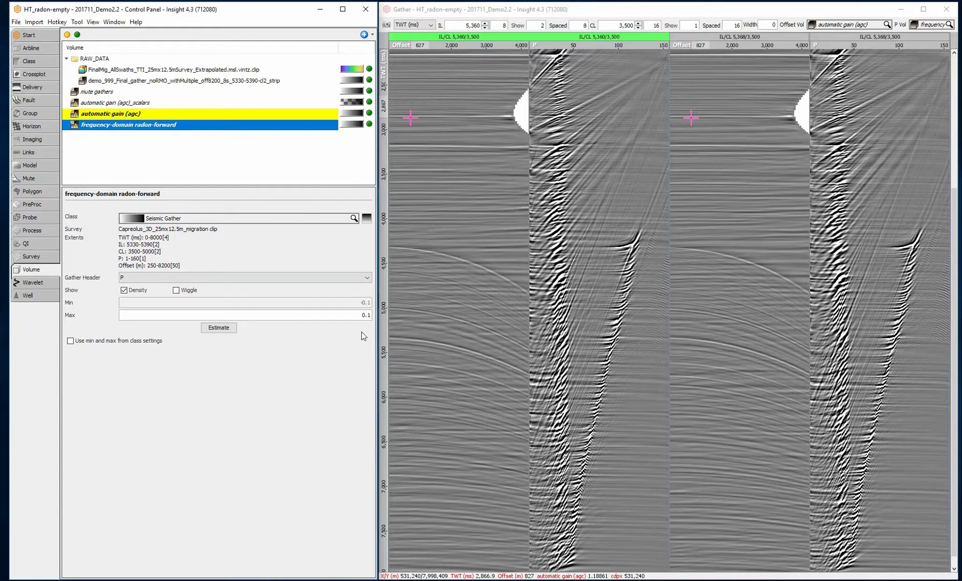
# Raise the radon-forward # P traces to 480 and refresh the display
pyautogui.click(45, 230)
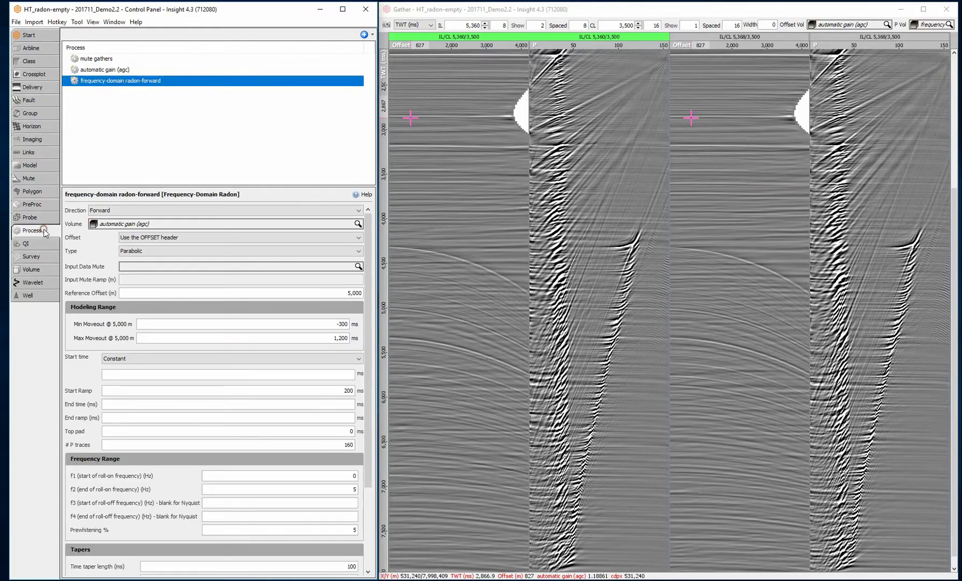
pyautogui.doubleClick(308, 443)
pyautogui.write('480')
pyautogui.click(509, 52)
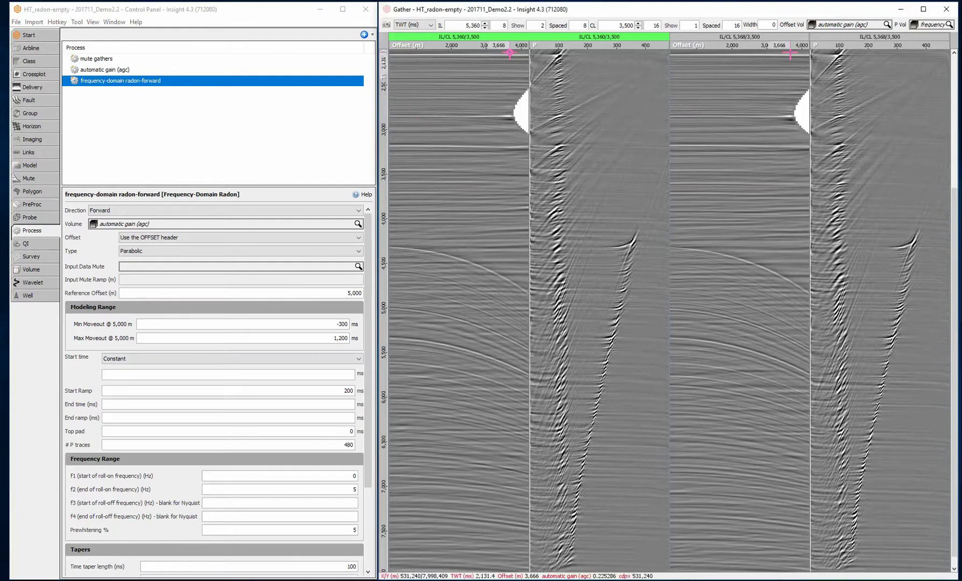
pyautogui.click(47, 189)
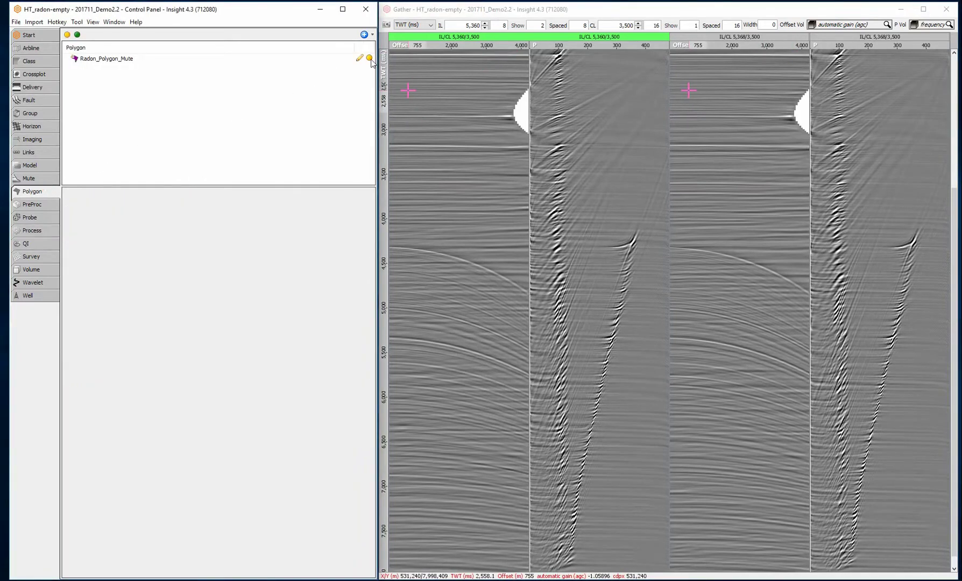
# Select the Radon_Polygon_Mute polygon and create a new Polygon Mute process
pyautogui.click(370, 58)
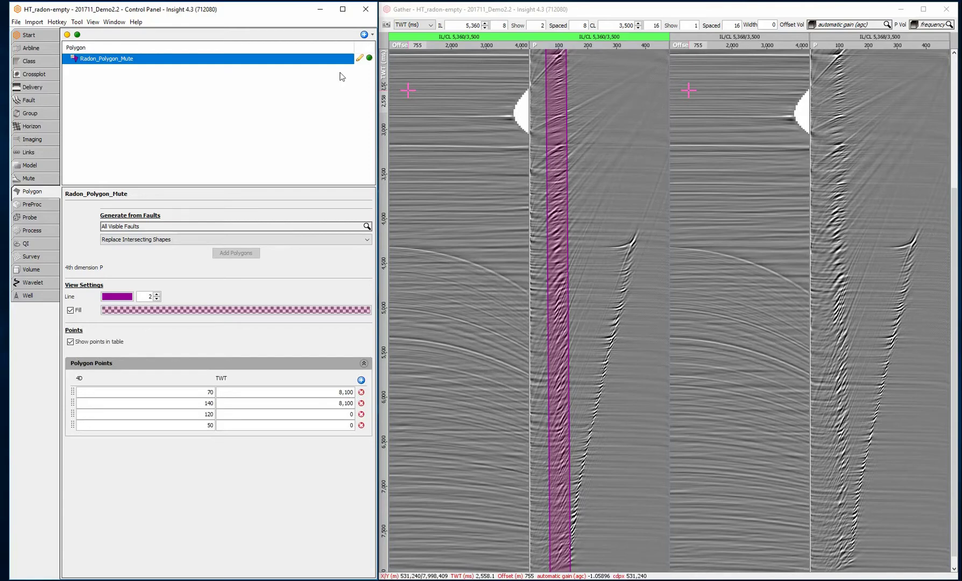
pyautogui.click(40, 231)
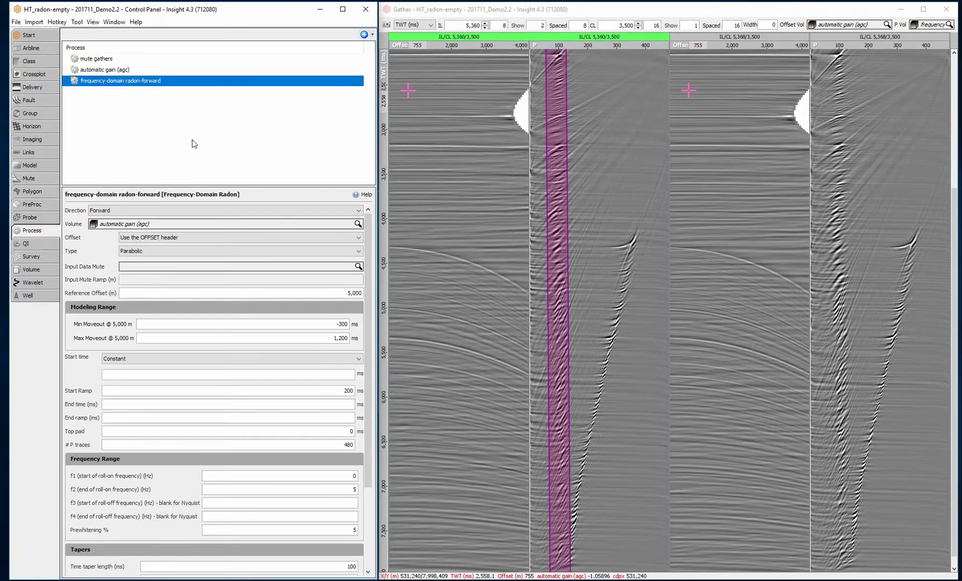
pyautogui.click(366, 35)
pyautogui.click(378, 51)
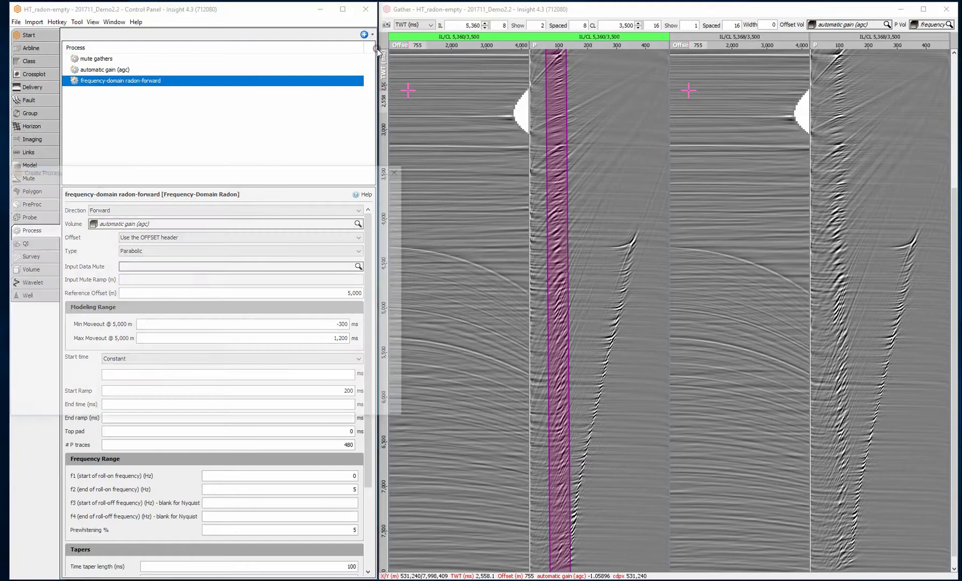
pyautogui.write('polygon')
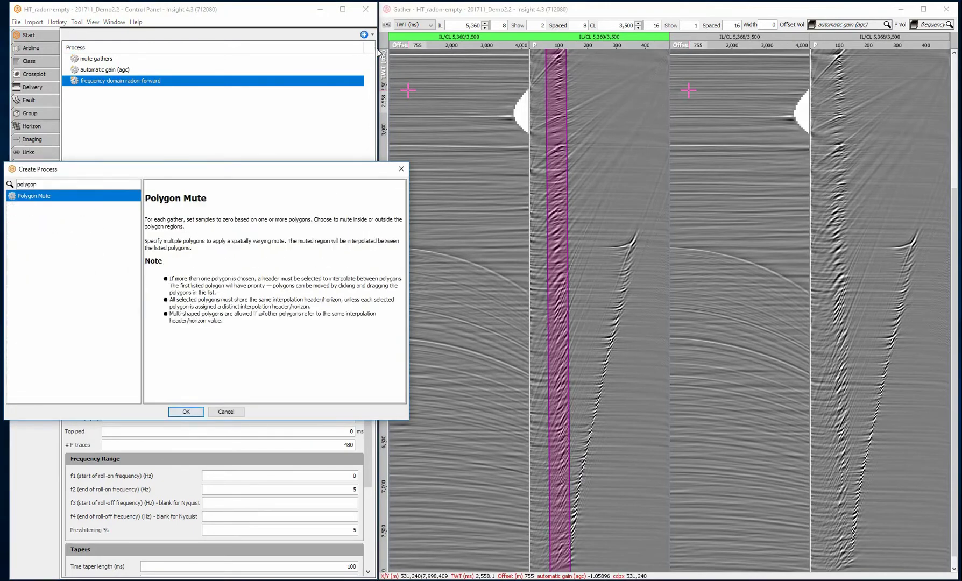
pyautogui.click(185, 411)
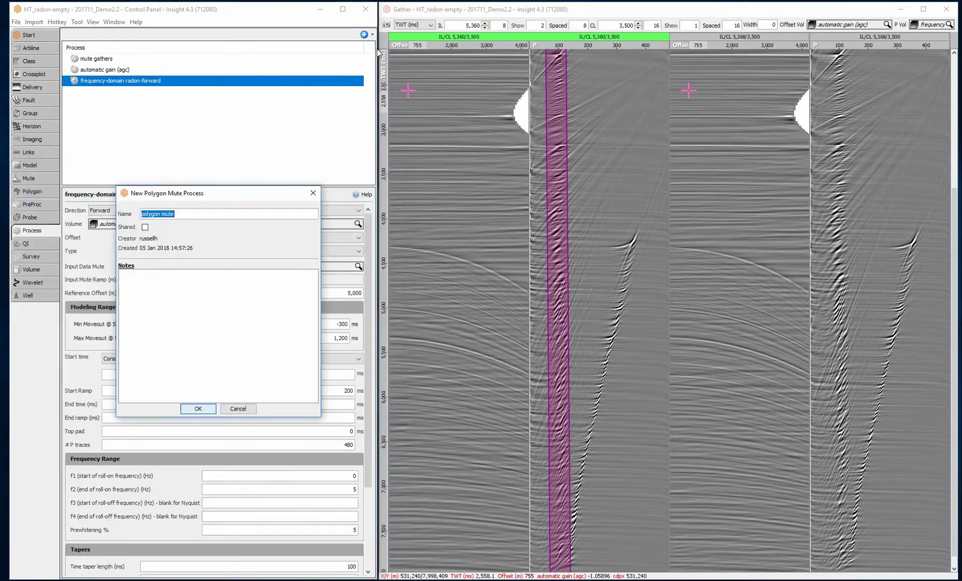
pyautogui.click(198, 409)
# Mute inside Radon_Polygon_Mute on the radon-forward output and show it in the P panels
pyautogui.click(161, 237)
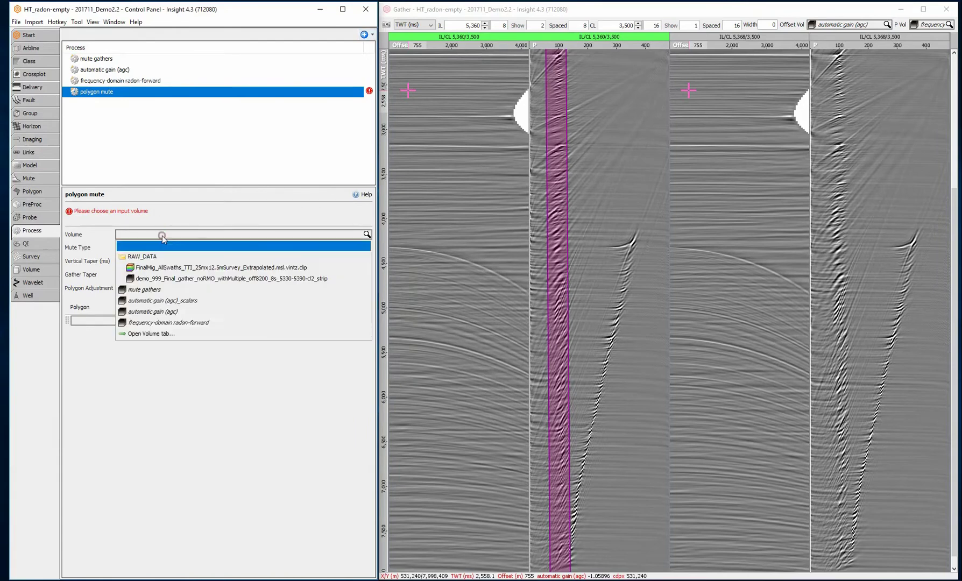
pyautogui.click(169, 323)
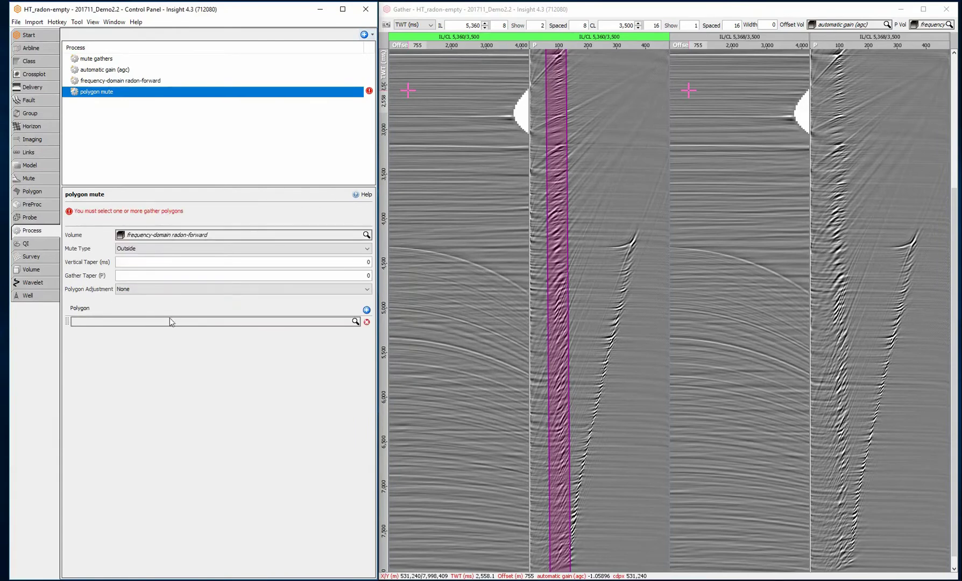
pyautogui.click(167, 248)
pyautogui.click(163, 258)
pyautogui.click(164, 322)
pyautogui.click(160, 343)
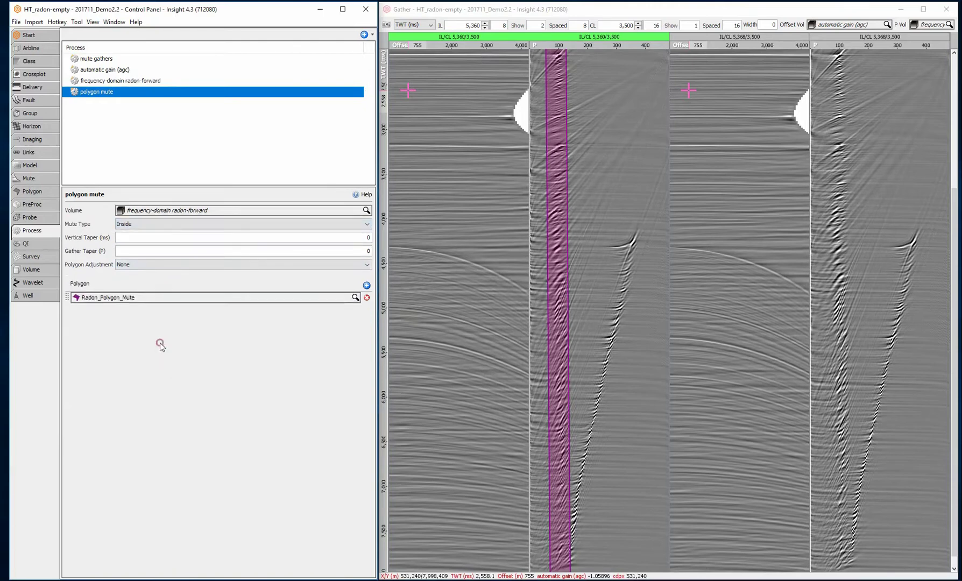
pyautogui.click(931, 24)
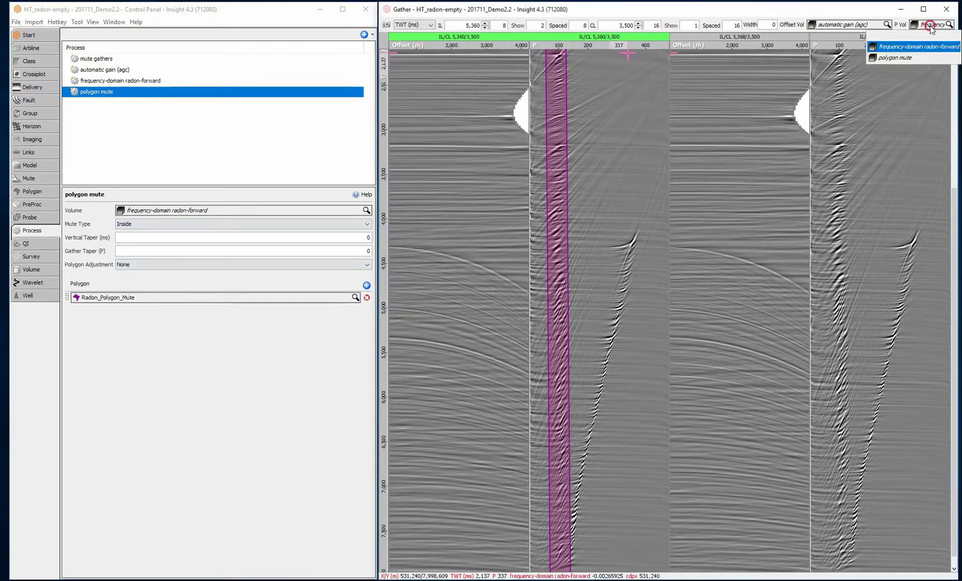
pyautogui.click(923, 56)
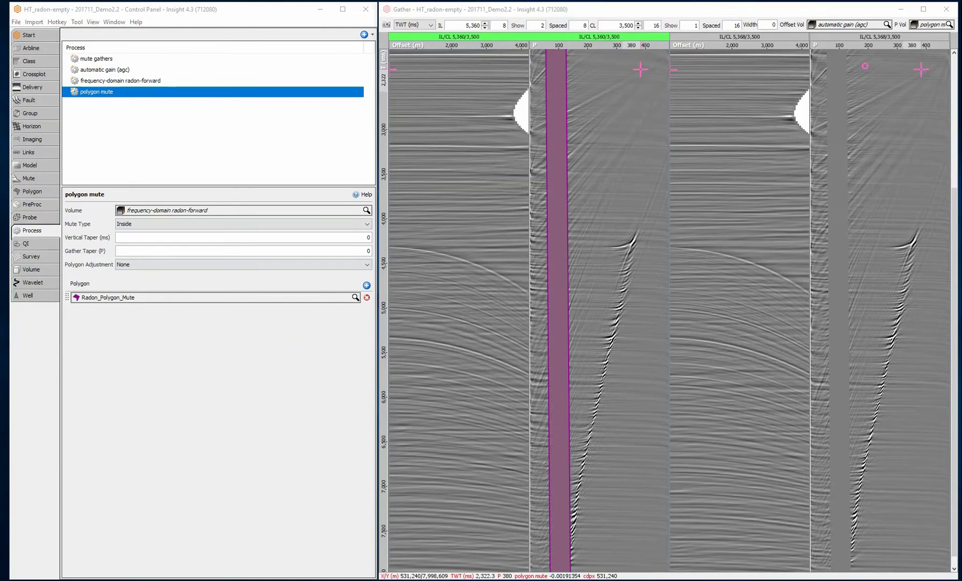
# Create a Frequency-Domain Radon process named 'frequency-domain radon-reverse'
pyautogui.click(365, 35)
pyautogui.click(373, 48)
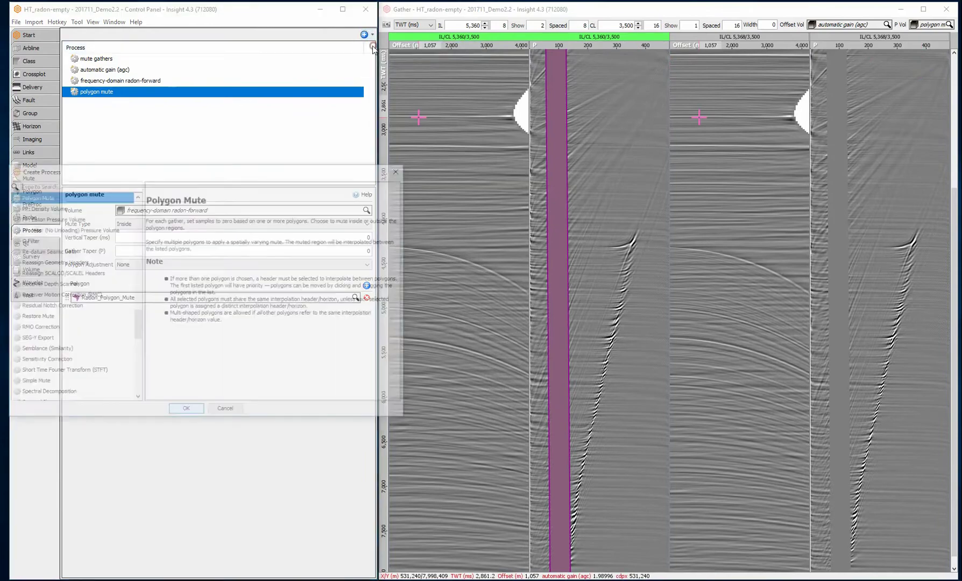
pyautogui.write('radon')
pyautogui.press('Return')
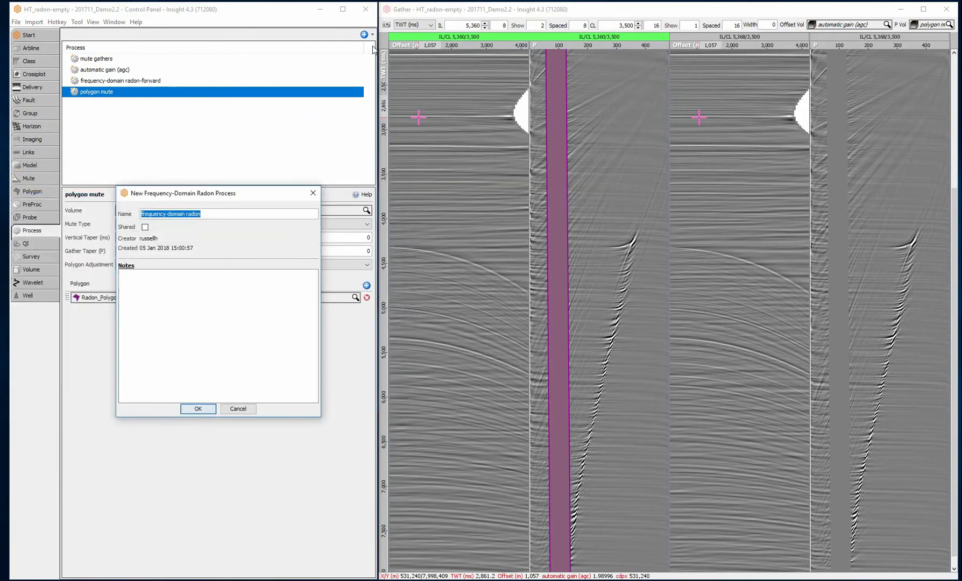
pyautogui.press('End')
pyautogui.write('-re')
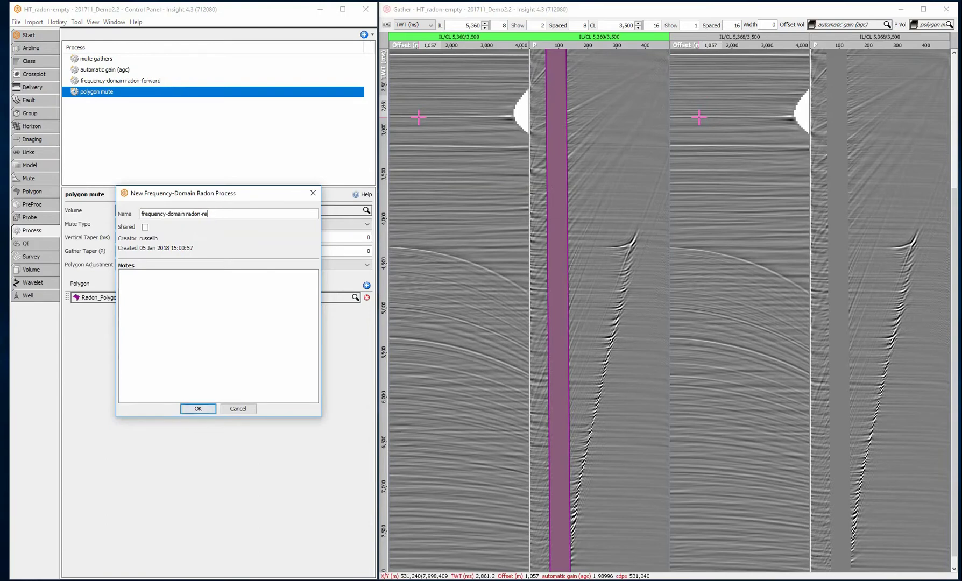
pyautogui.write('verse')
pyautogui.click(191, 408)
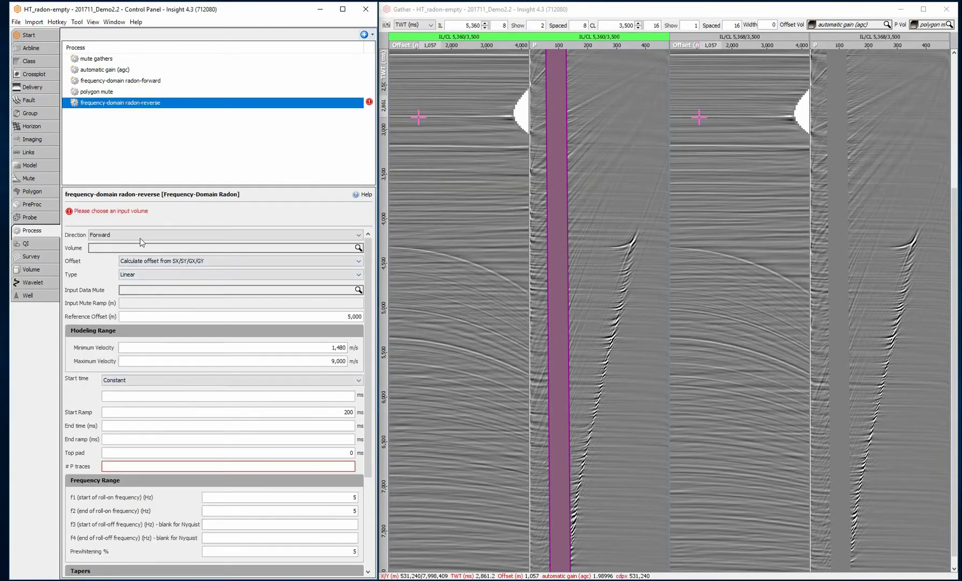
# Set the direction to Reverse on the polygon mute volume and show it in the offset panels
pyautogui.click(141, 236)
pyautogui.click(136, 252)
pyautogui.click(136, 250)
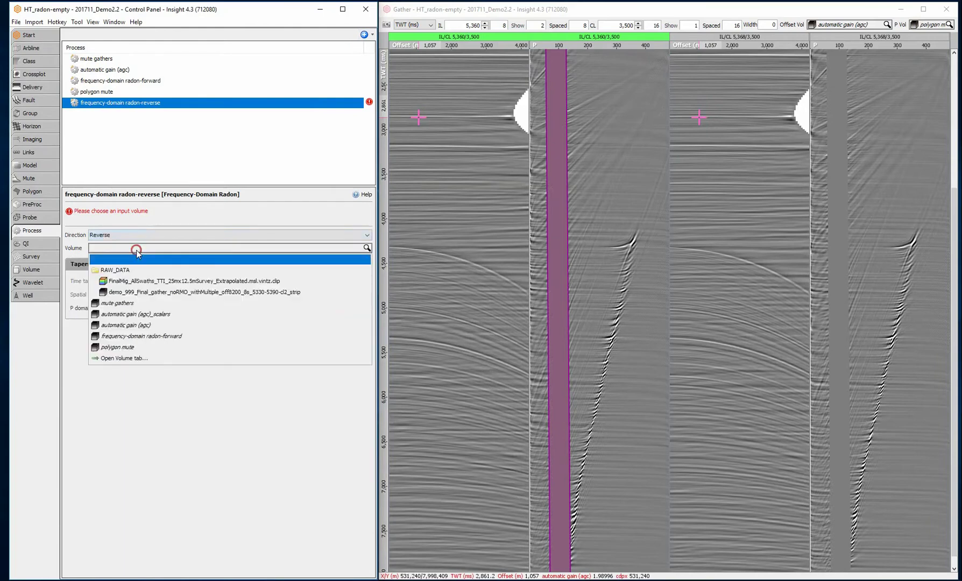
pyautogui.click(132, 347)
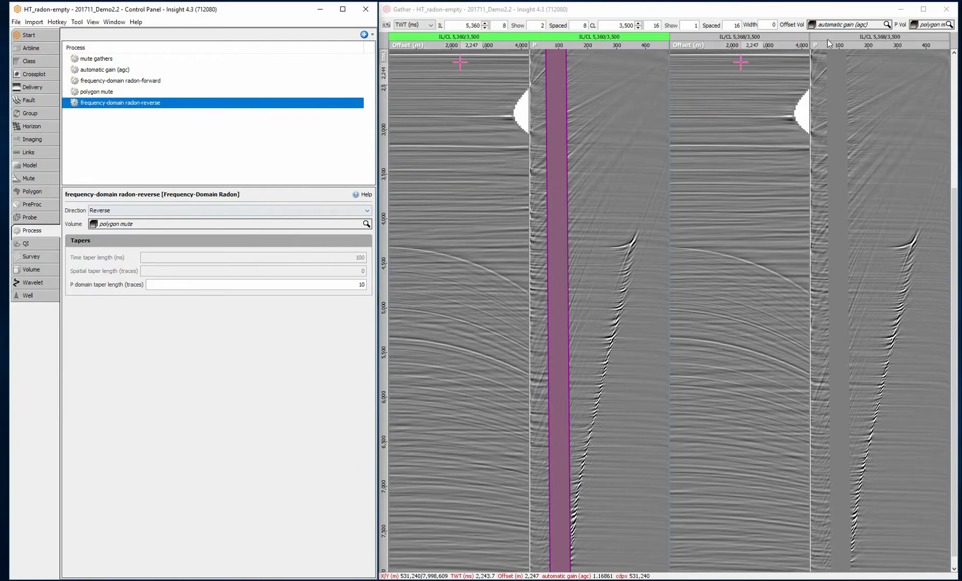
pyautogui.click(844, 27)
pyautogui.click(799, 101)
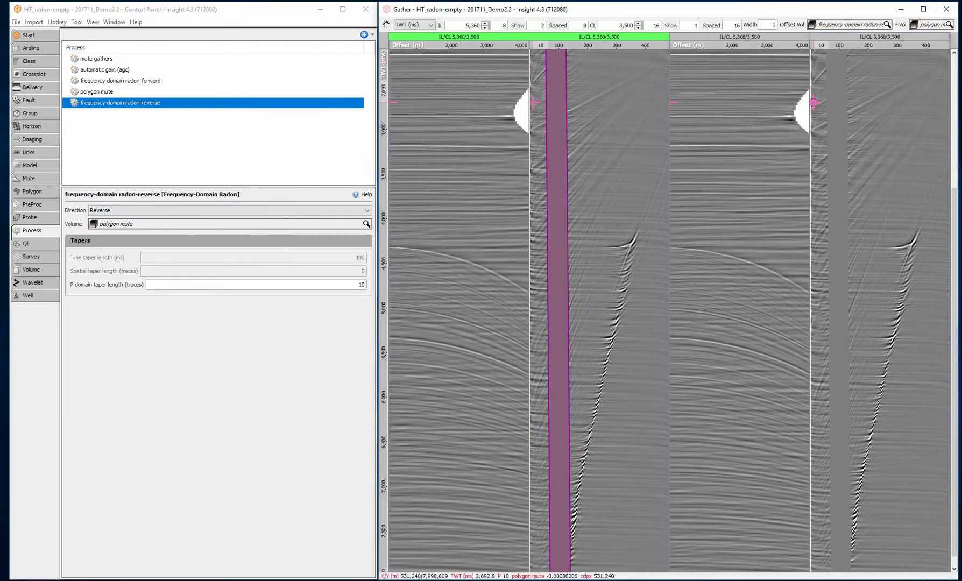
# Give the radon-reverse volume a −10 to 10 display range and rescale the gathers' offset axis
pyautogui.click(42, 268)
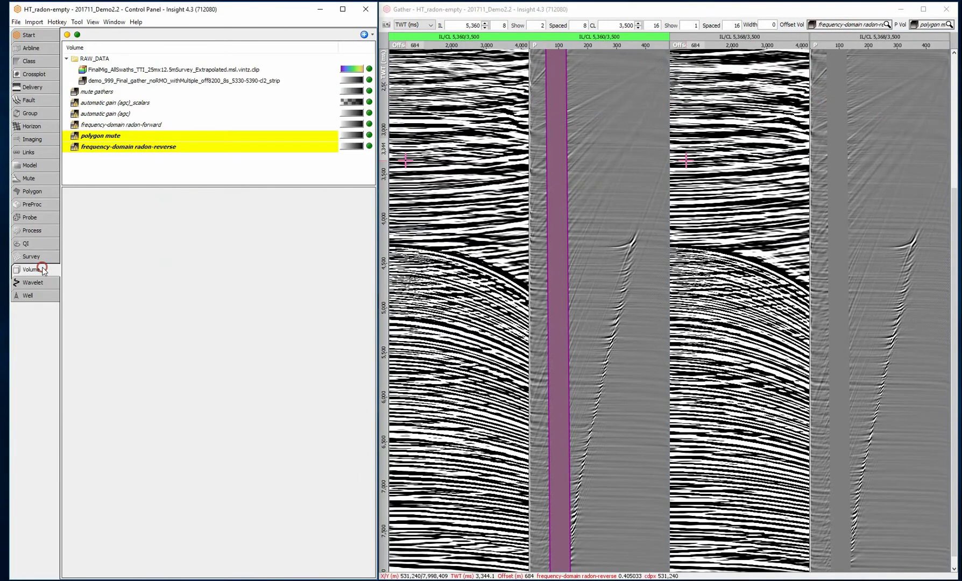
pyautogui.click(148, 147)
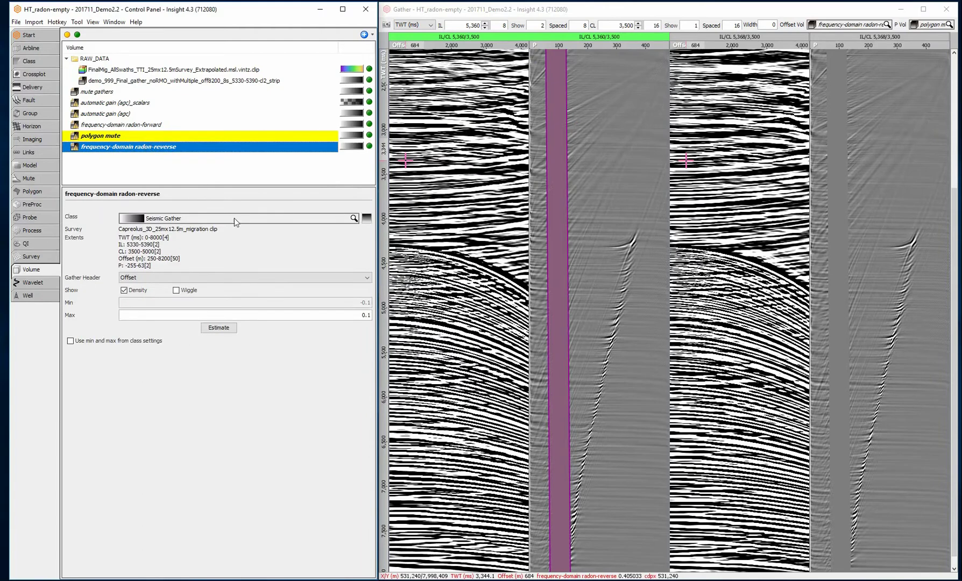
pyautogui.tripleClick(348, 315)
pyautogui.write('10')
pyautogui.press('Return')
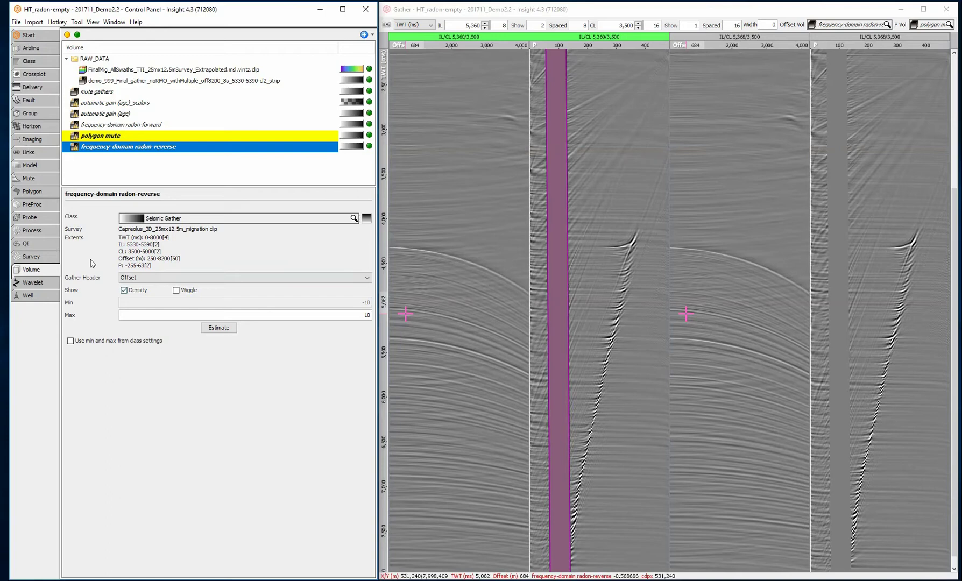
pyautogui.click(42, 232)
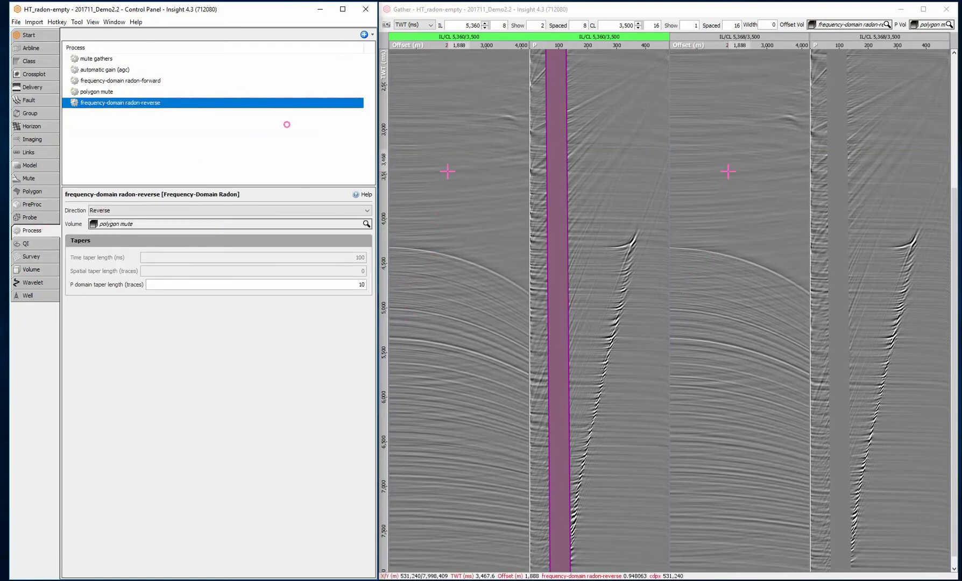
pyautogui.click(471, 48)
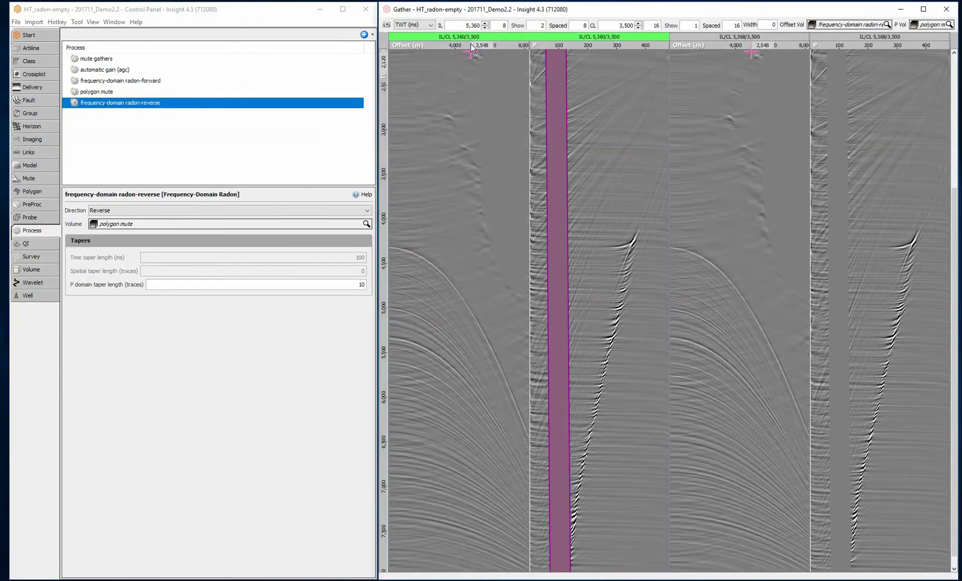
pyautogui.click(365, 36)
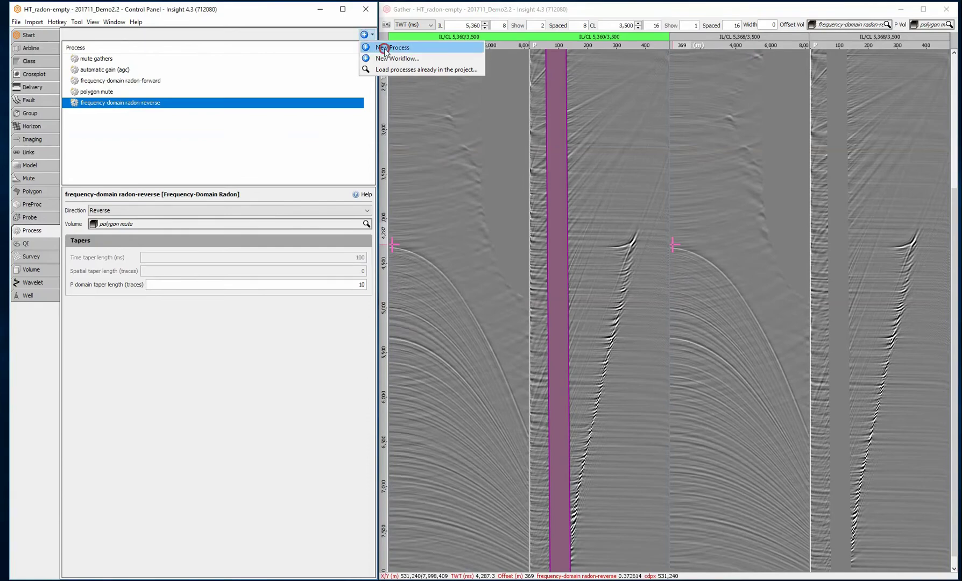
# Create a new simple Volume Maths process named 'Noise-without-agc'
pyautogui.click(380, 45)
pyautogui.write('maths')
pyautogui.press('Return')
pyautogui.write('Nois')
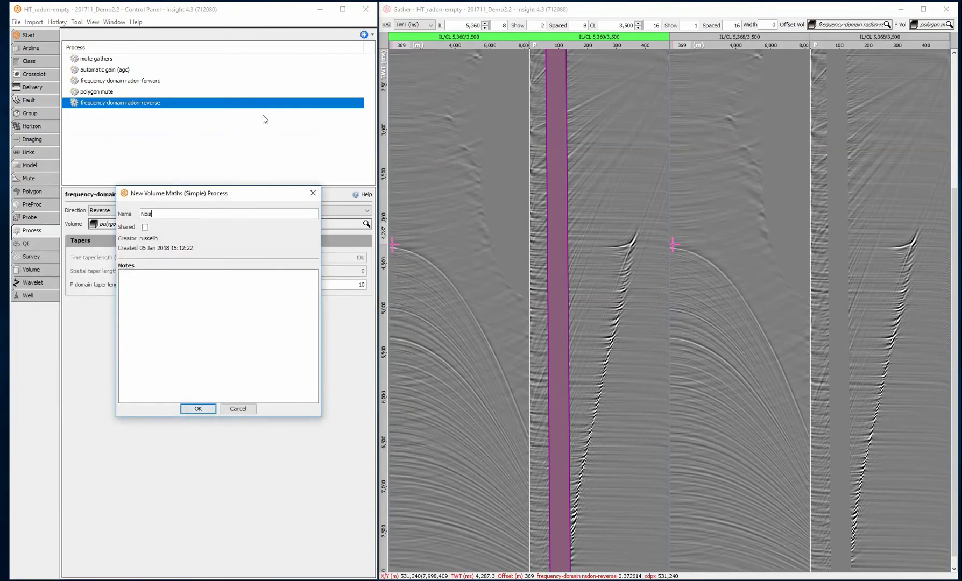
pyautogui.write('e-without-agc')
pyautogui.click(197, 409)
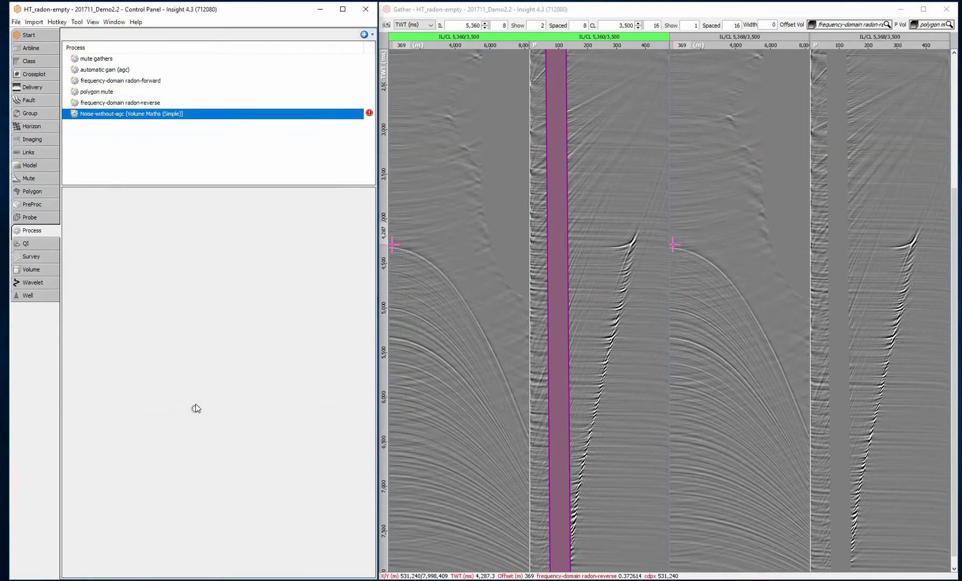
# Set it to divide the frequency-domain radon-reverse volume by the automatic gain (agc)_scalars volume
pyautogui.click(179, 237)
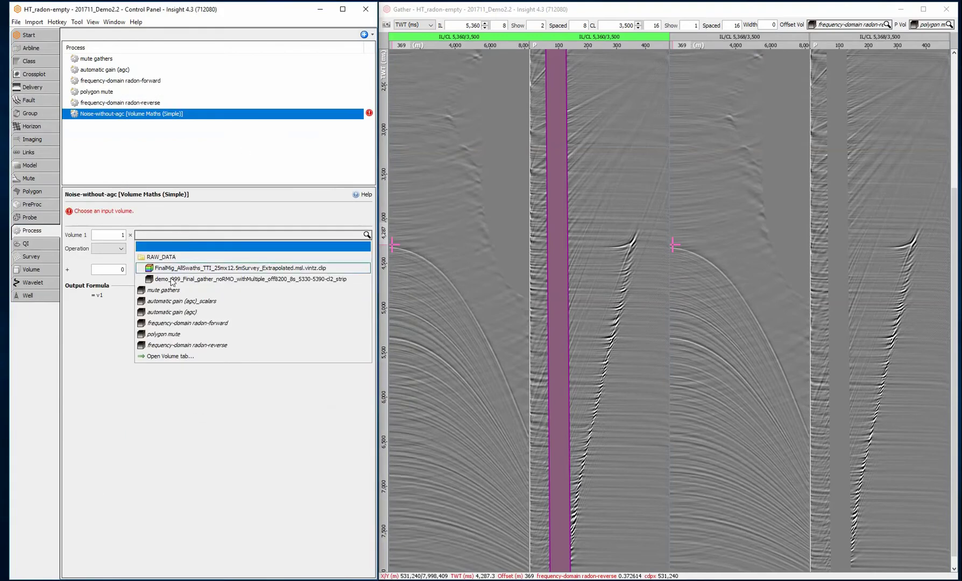
pyautogui.click(173, 347)
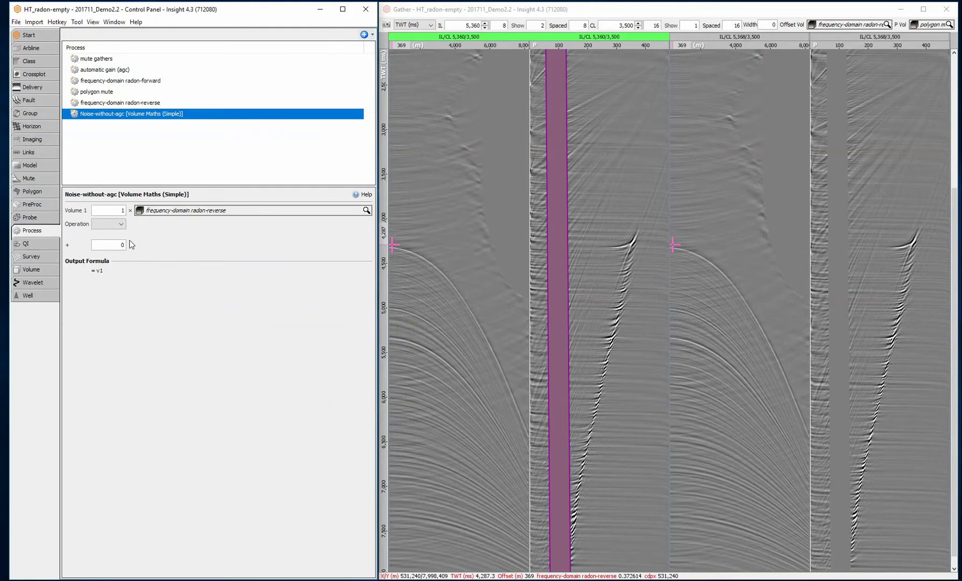
pyautogui.click(118, 225)
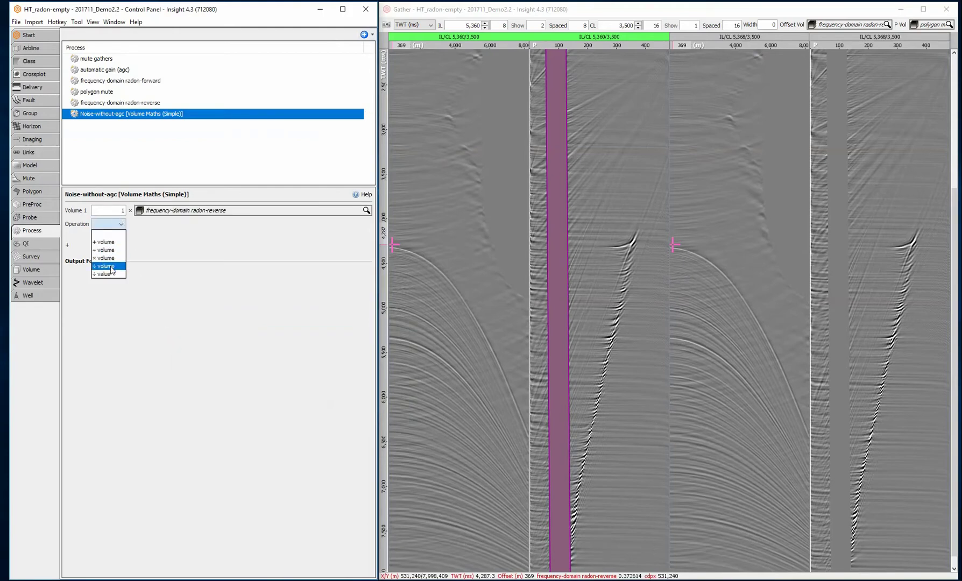
pyautogui.click(110, 266)
pyautogui.click(140, 264)
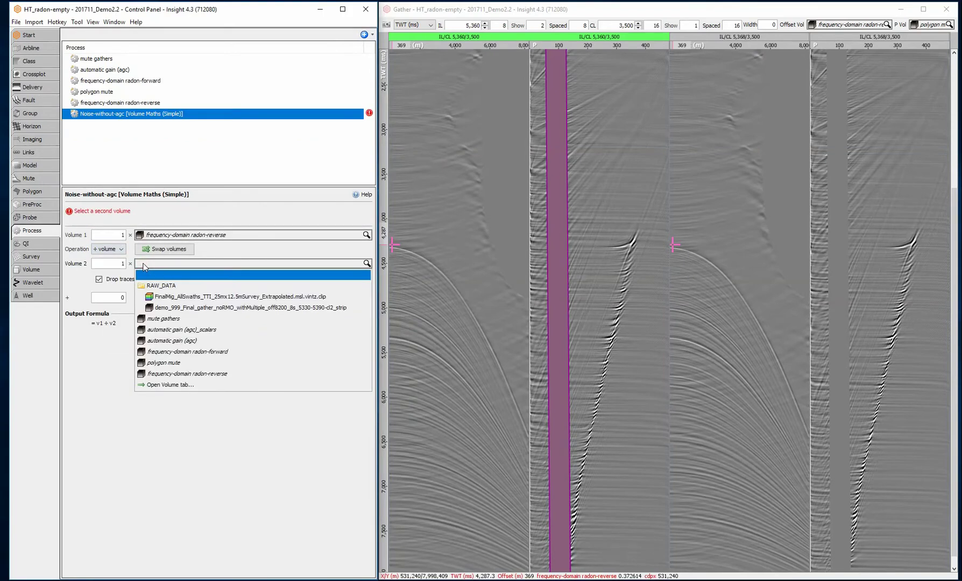
pyautogui.click(155, 330)
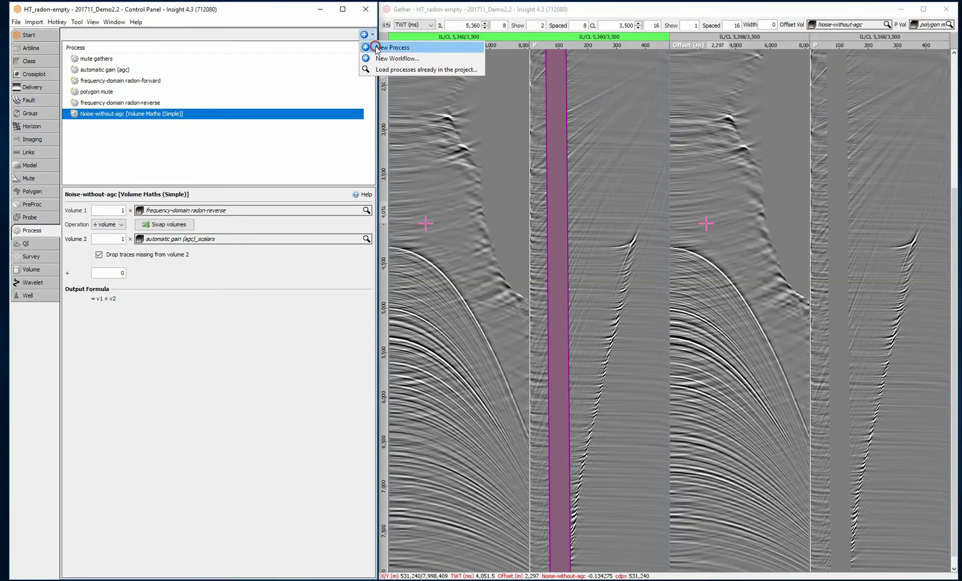
# Create a new Volume Maths (Simple) process named 'gathers-without-noise'
pyautogui.click(393, 47)
pyautogui.click(107, 288)
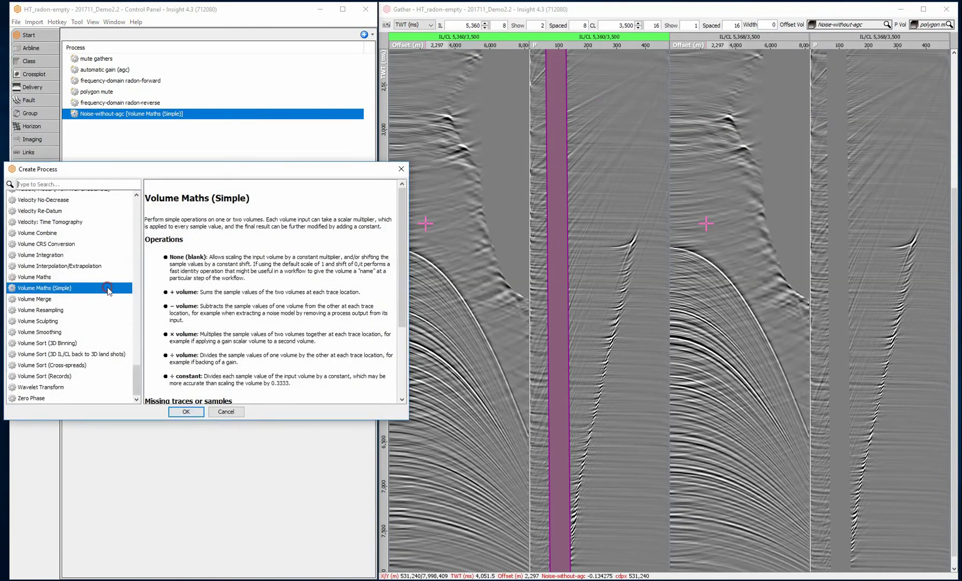
pyautogui.click(180, 412)
pyautogui.write('gath')
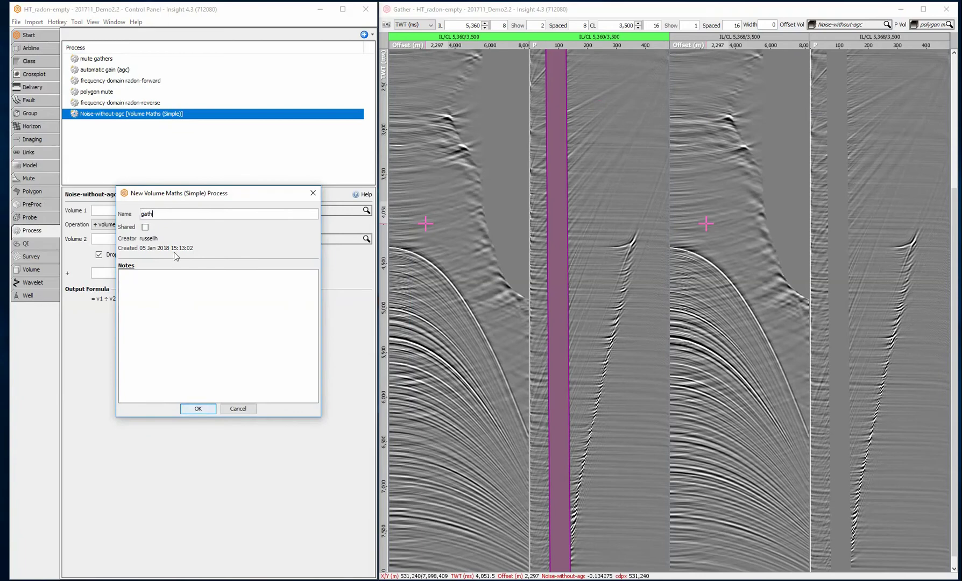
pyautogui.write('ers-without-noise')
pyautogui.click(192, 410)
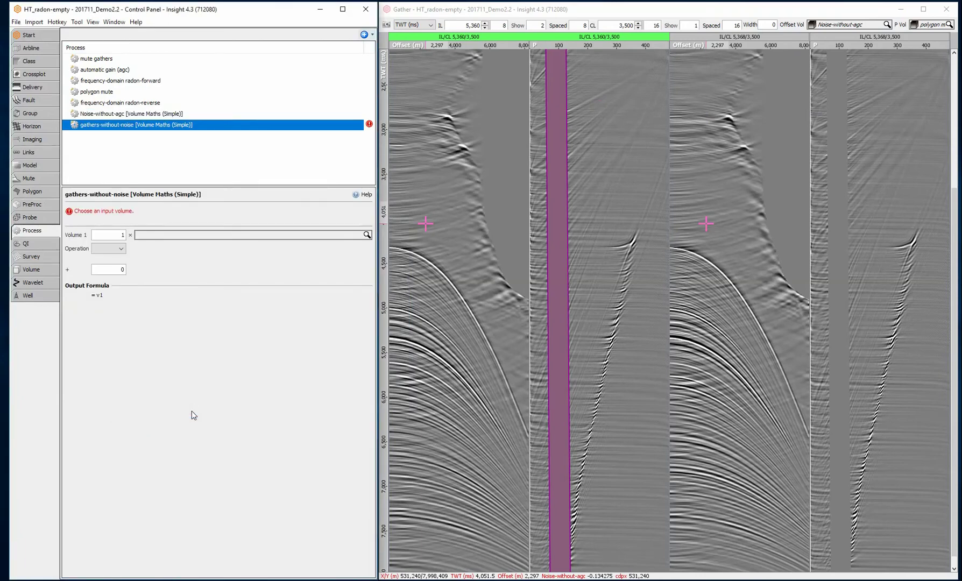
# Set it to subtract Noise-without-agc from the demo_999 gather strip volume (v1 − v2)
pyautogui.click(157, 237)
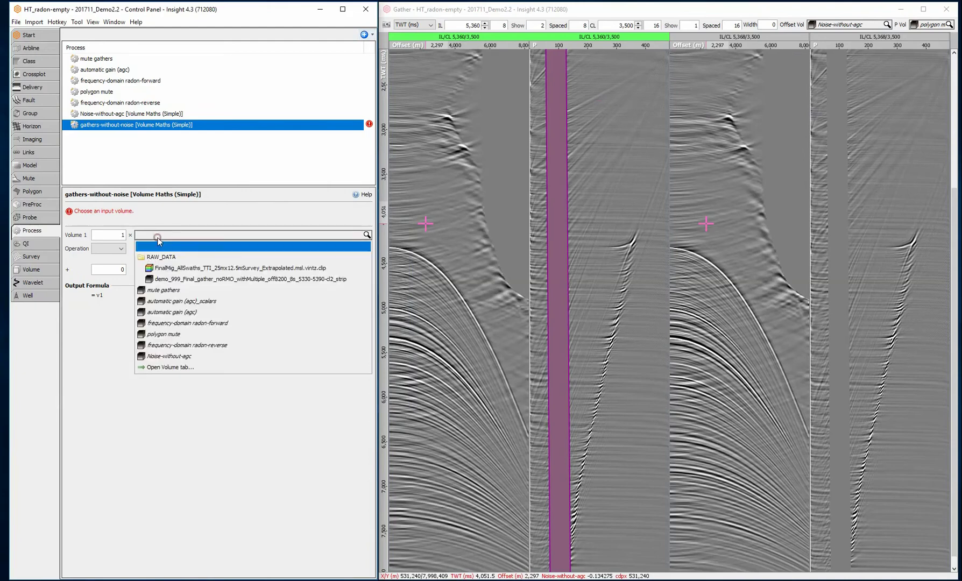
pyautogui.click(162, 279)
pyautogui.click(113, 224)
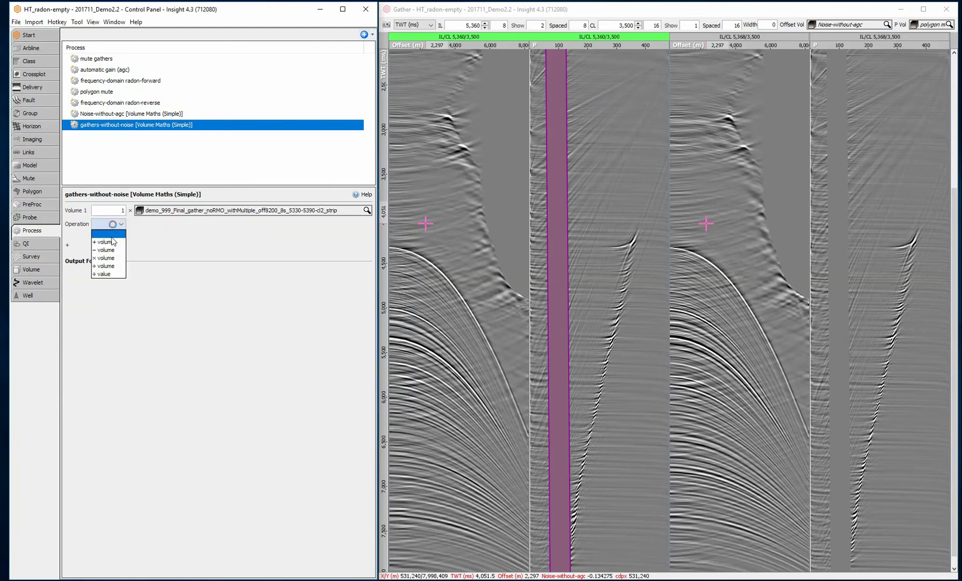
pyautogui.click(110, 252)
pyautogui.click(141, 264)
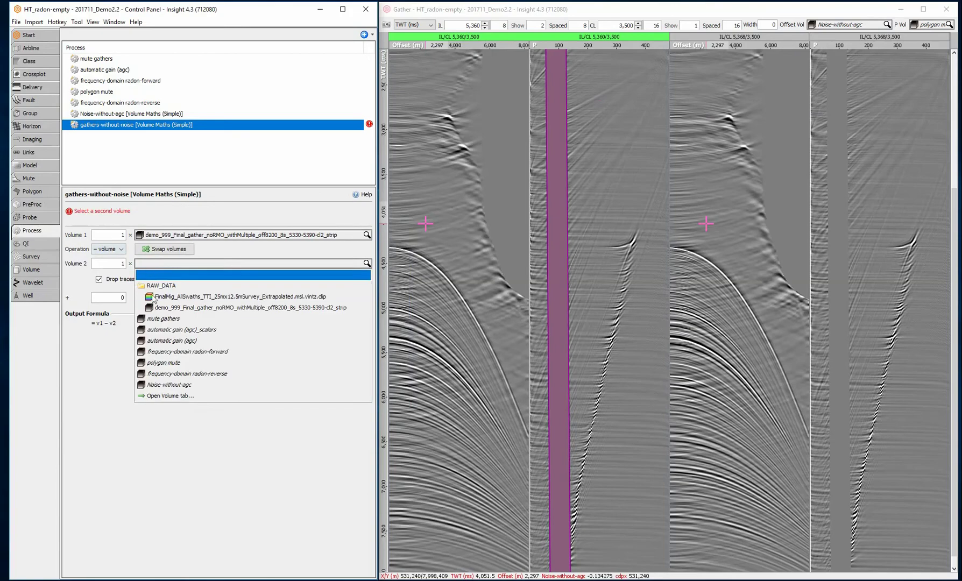
pyautogui.click(167, 385)
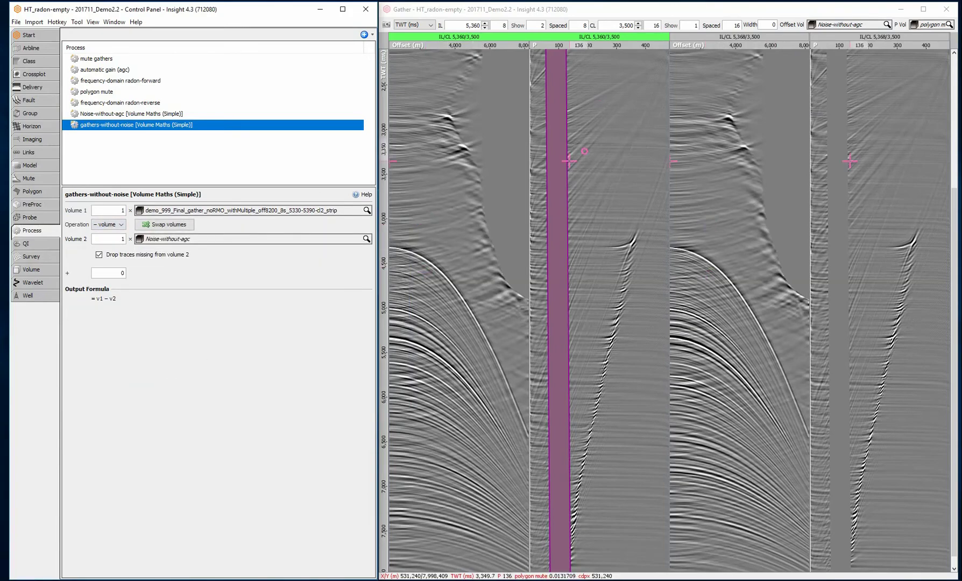
# Choose gathers-without-noise from the Offset Vol list in the Gather window
pyautogui.click(832, 24)
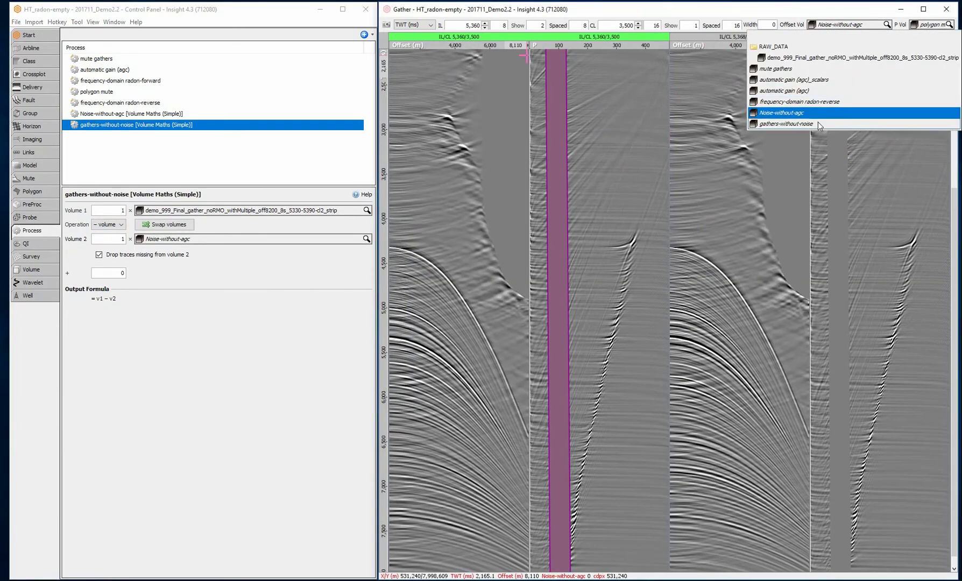